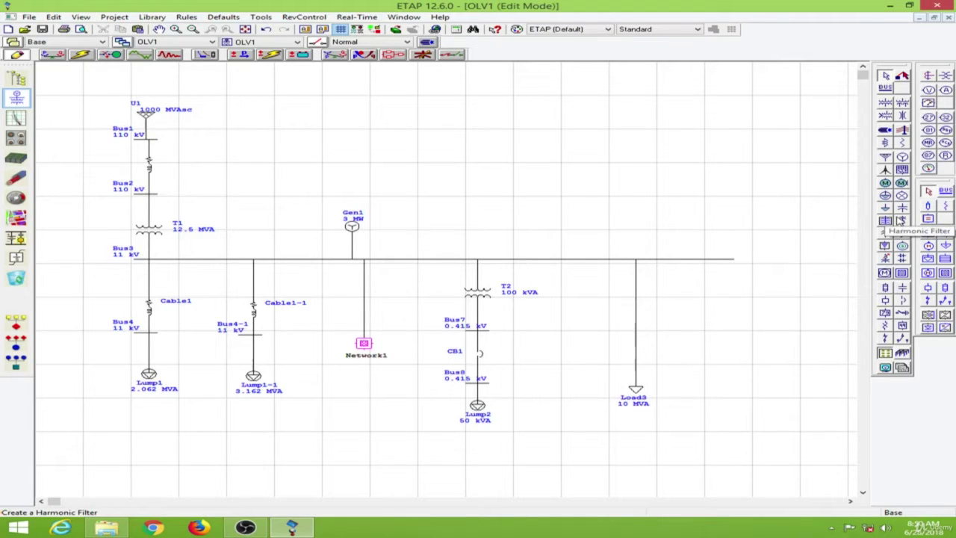
Place harmonic filter HF1 right of Load3 and wire it to Bus3 through new switch SW1
left_click(901, 220)
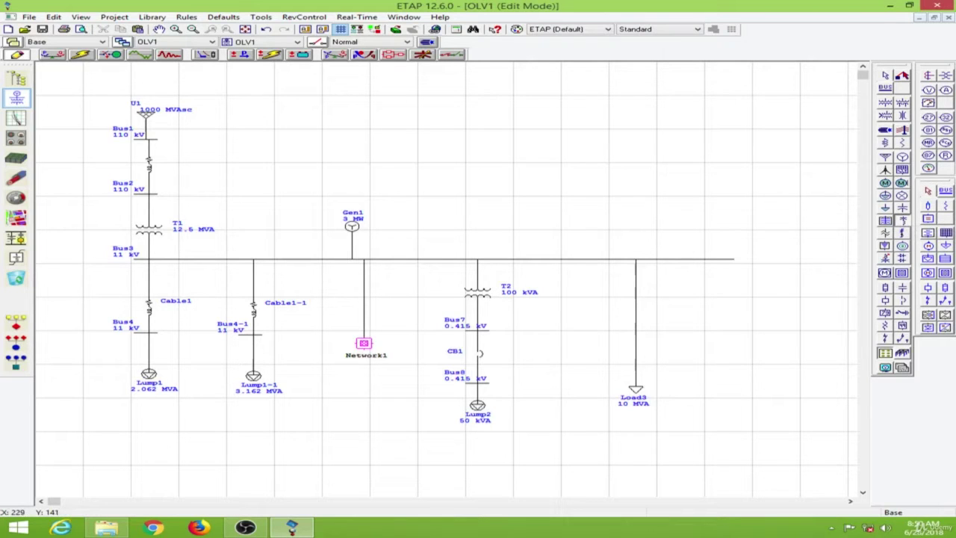
left_click(707, 330)
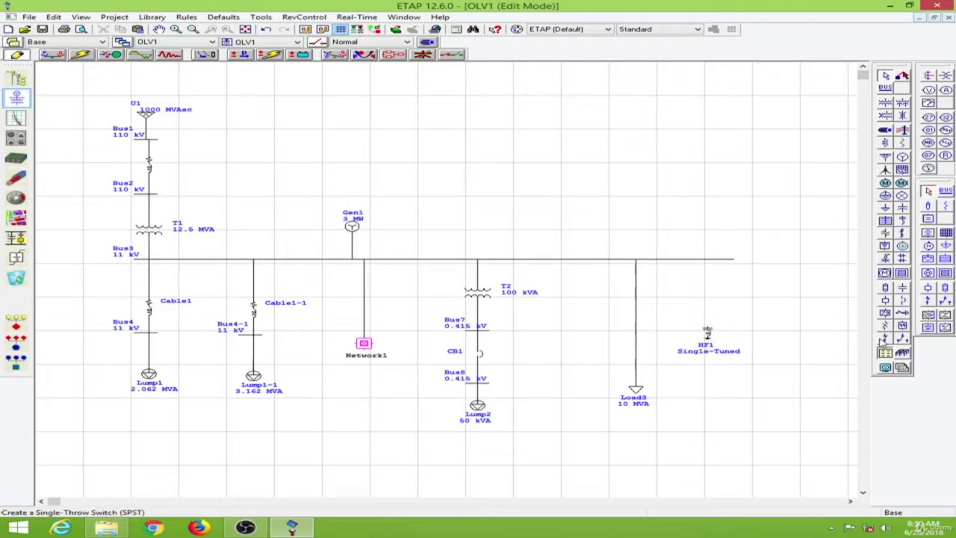
left_click(885, 340)
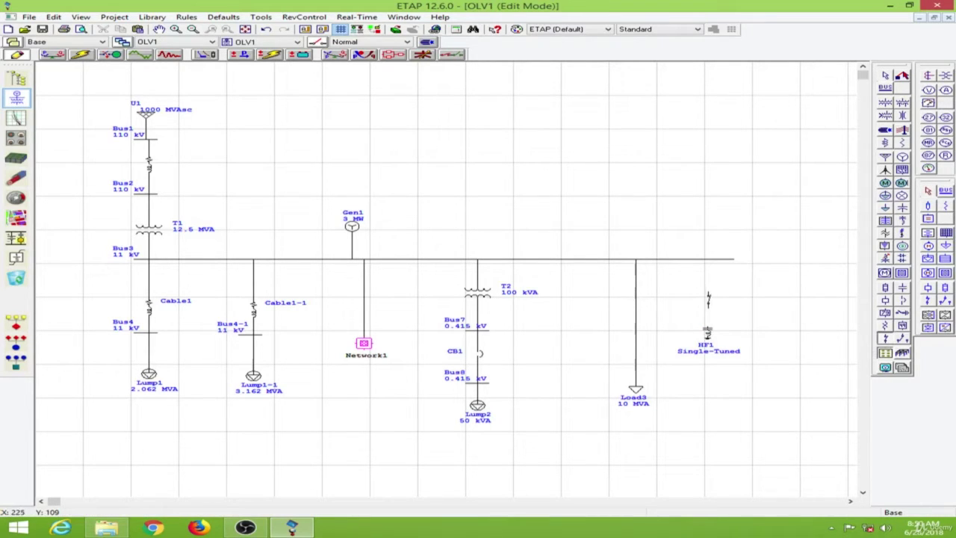
left_click(708, 299)
left_click_drag(708, 306, 711, 333)
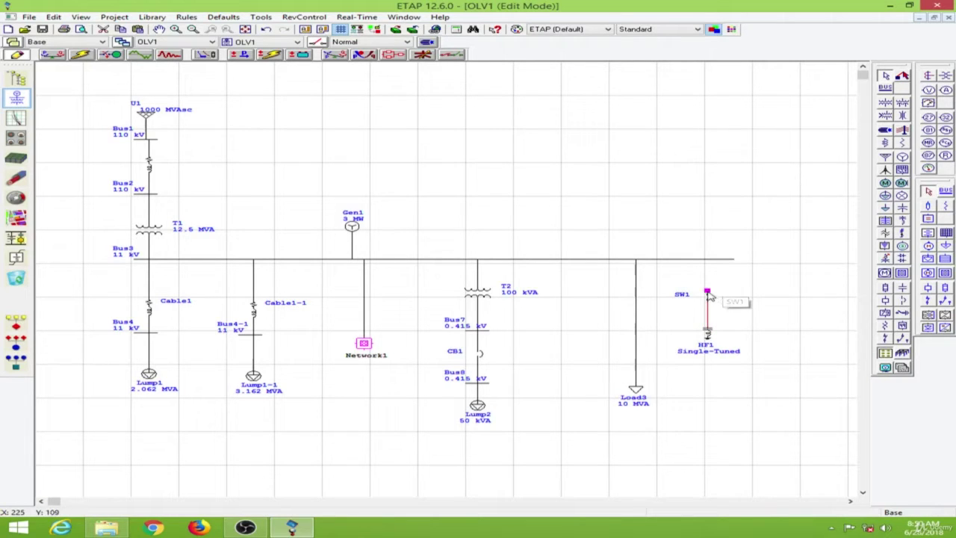
left_click_drag(707, 291, 708, 260)
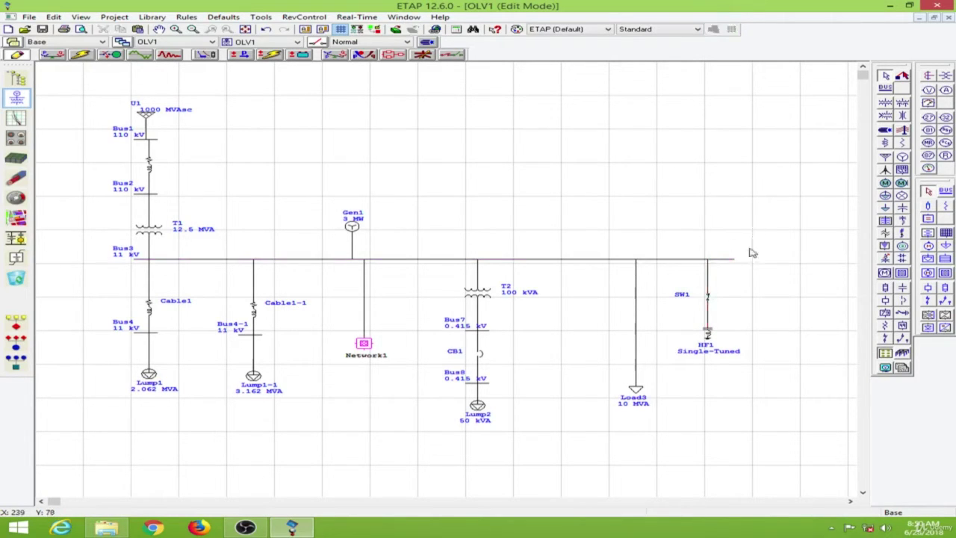
Set switch SW1's configuration status to Open
double_click(711, 299)
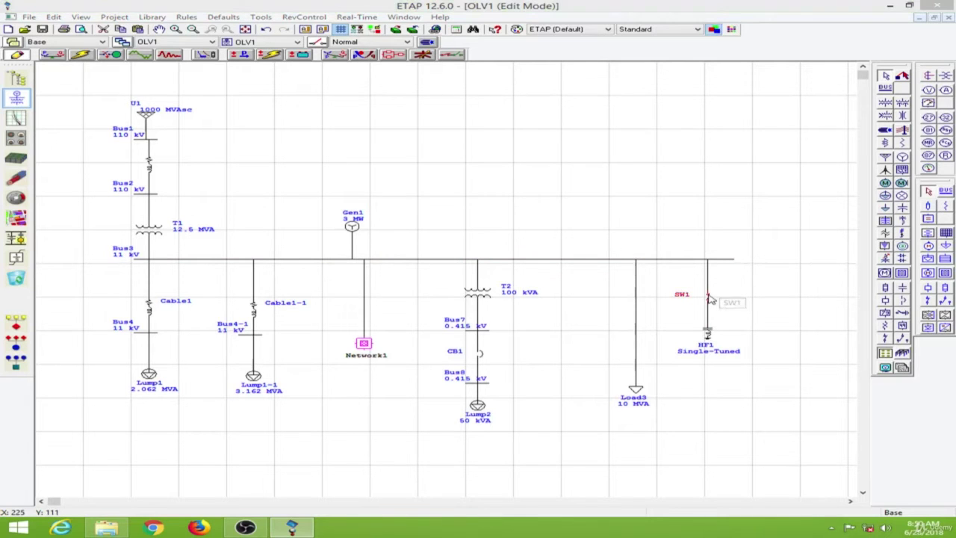
left_click(604, 356)
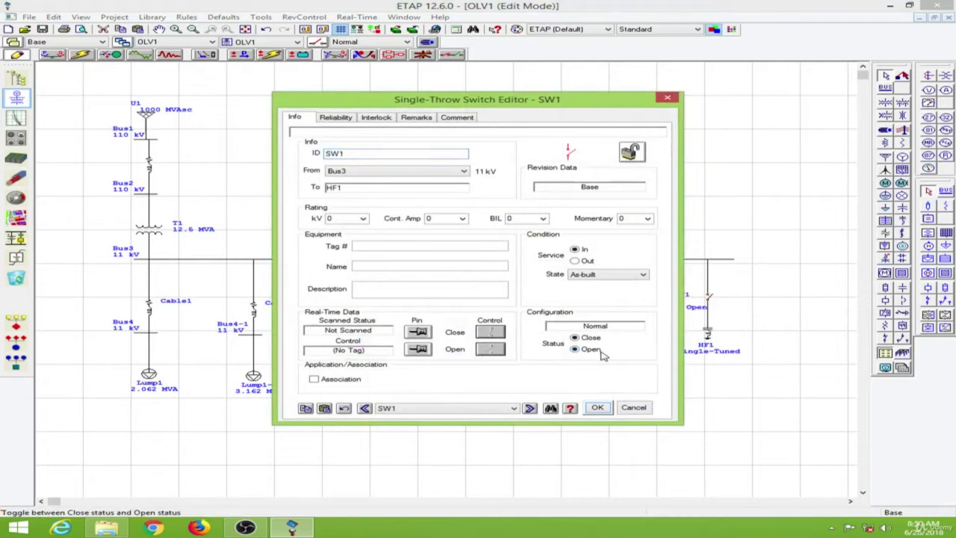
left_click(603, 407)
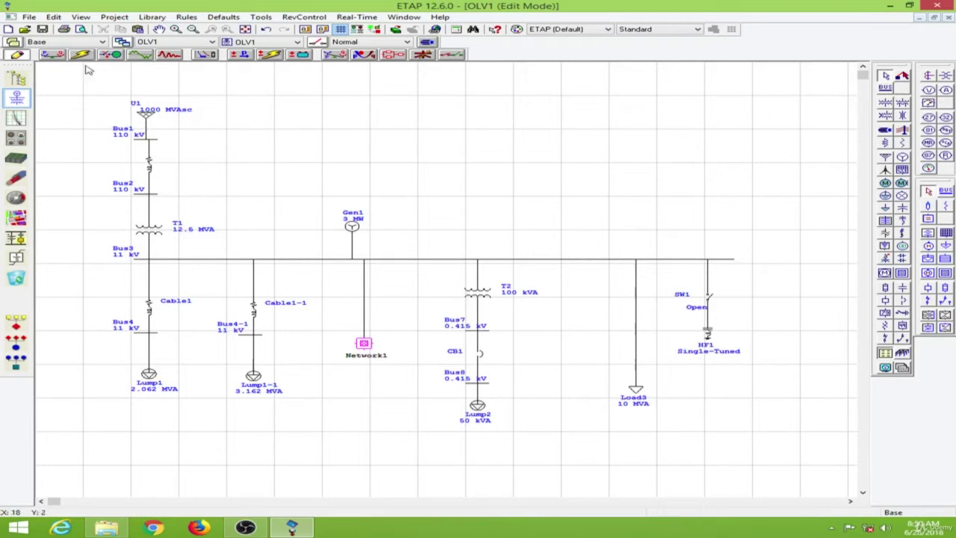
Show % PF in the load flow display options and run the load flow with HF1 switched out
left_click(56, 55)
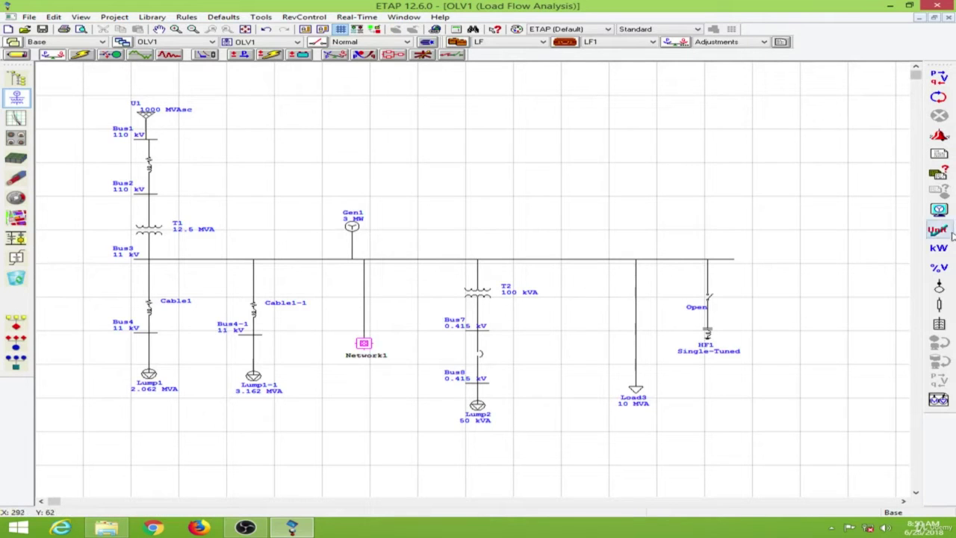
left_click(940, 209)
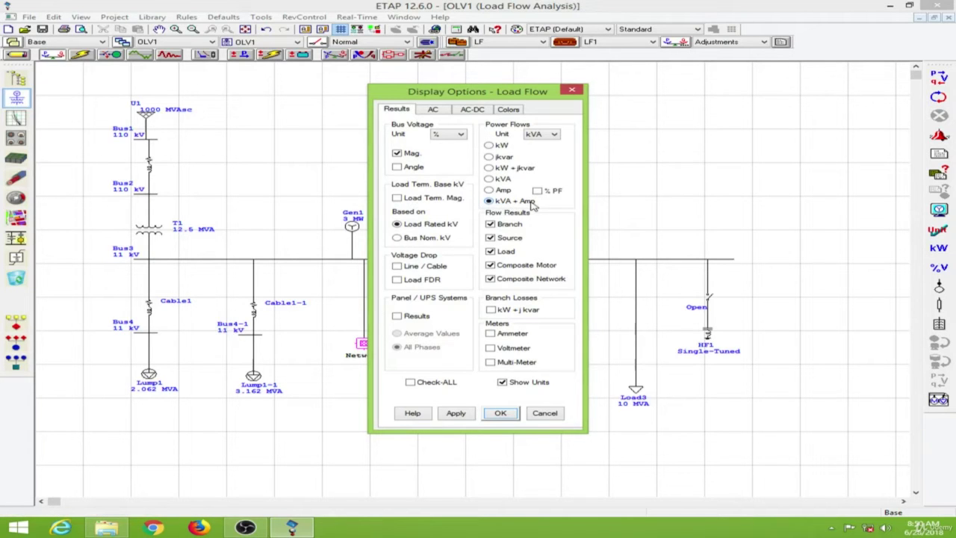
left_click(537, 192)
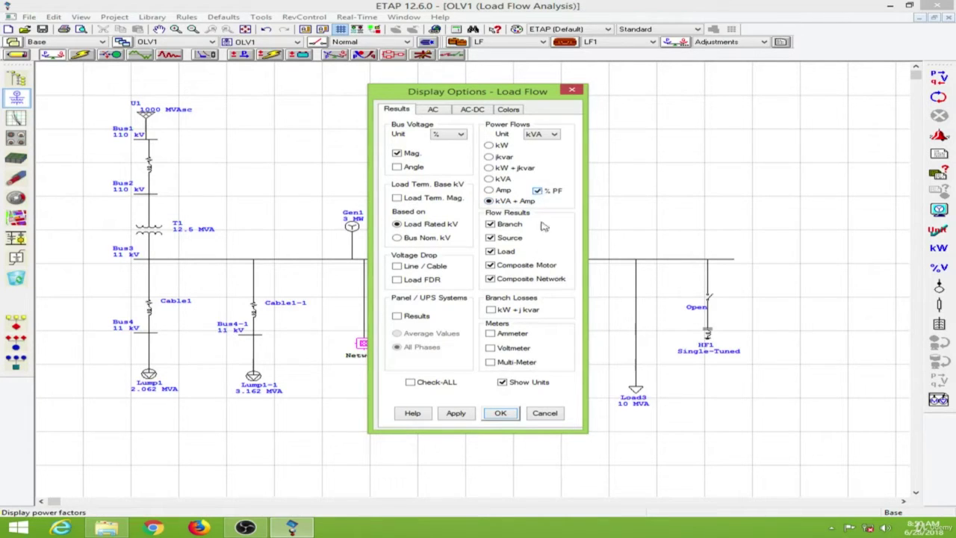
left_click(501, 417)
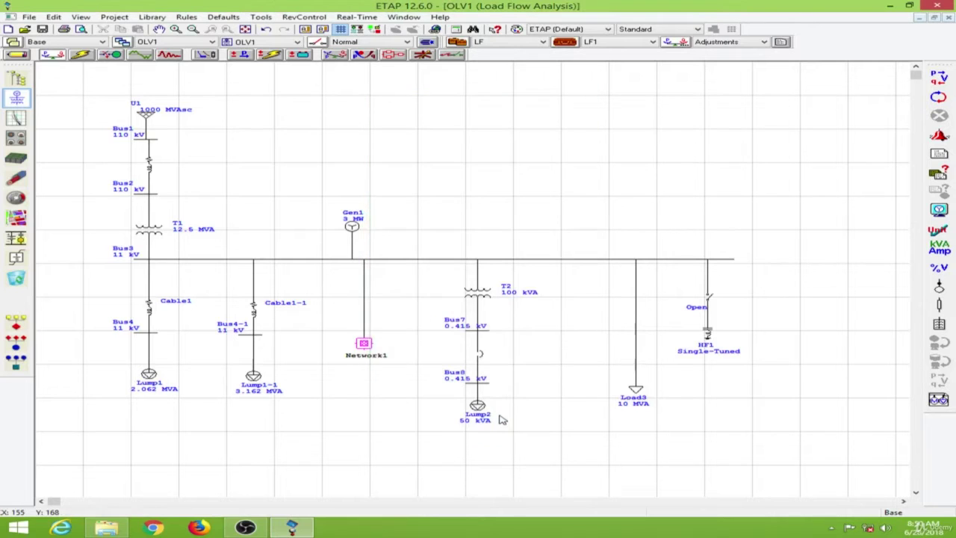
left_click(939, 77)
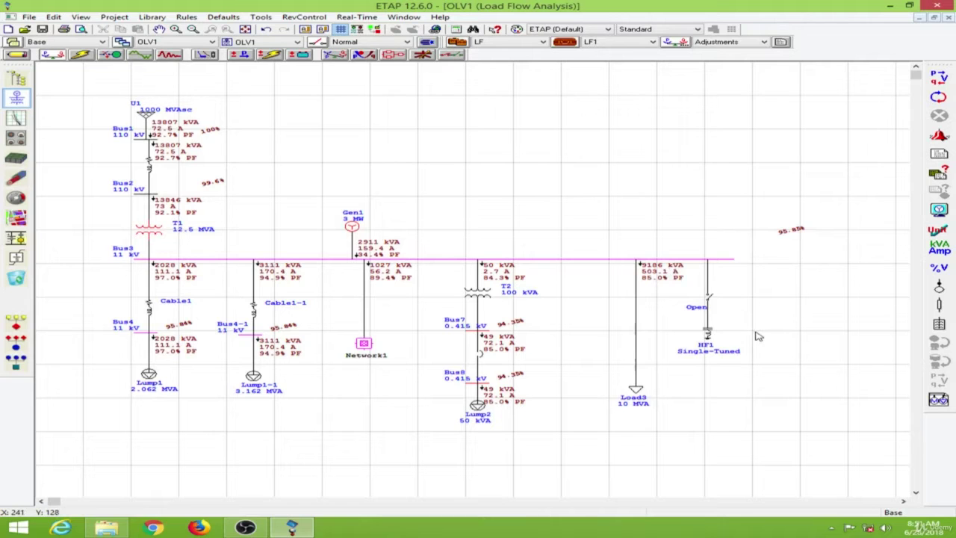
Open HF1's Parameter page and launch the filter sizing calculator
double_click(709, 336)
left_click_drag(481, 137, 309, 128)
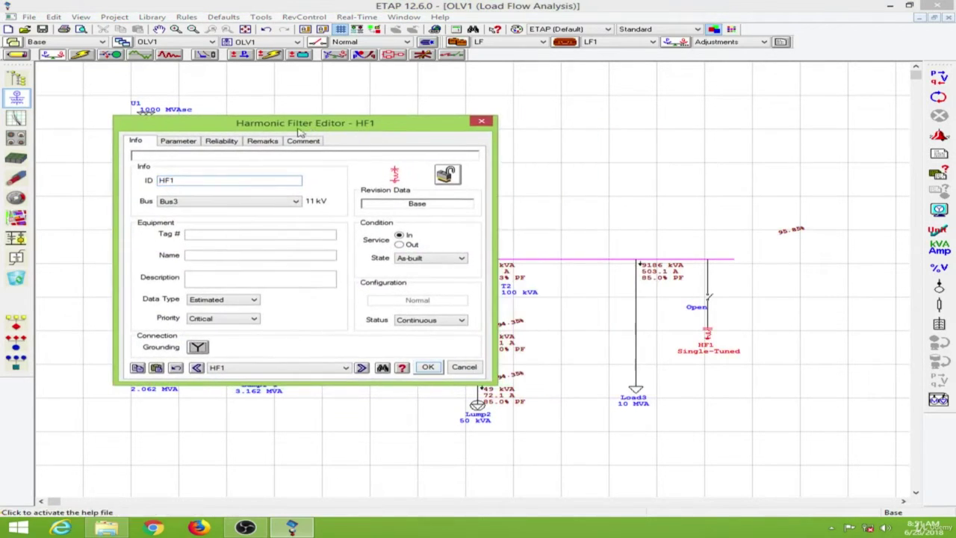
left_click(178, 142)
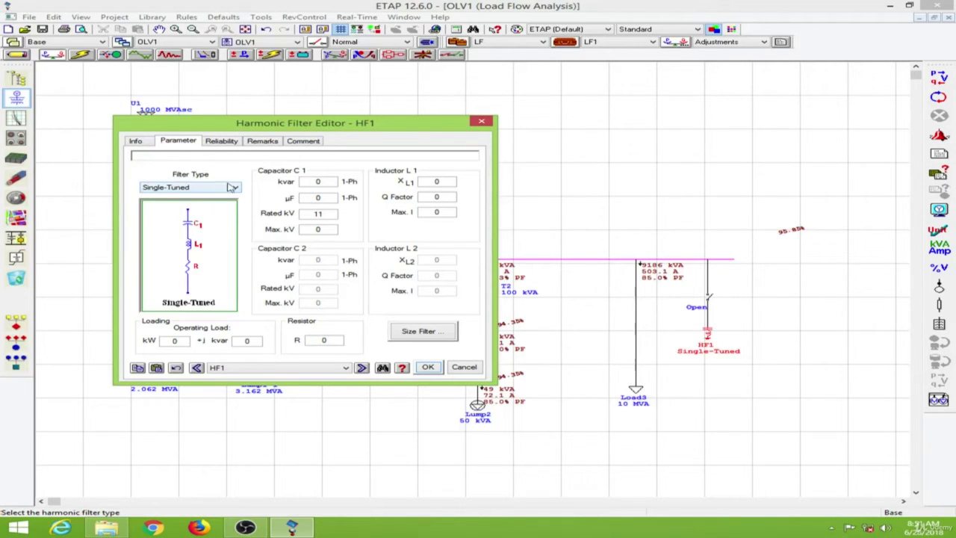
left_click(437, 338)
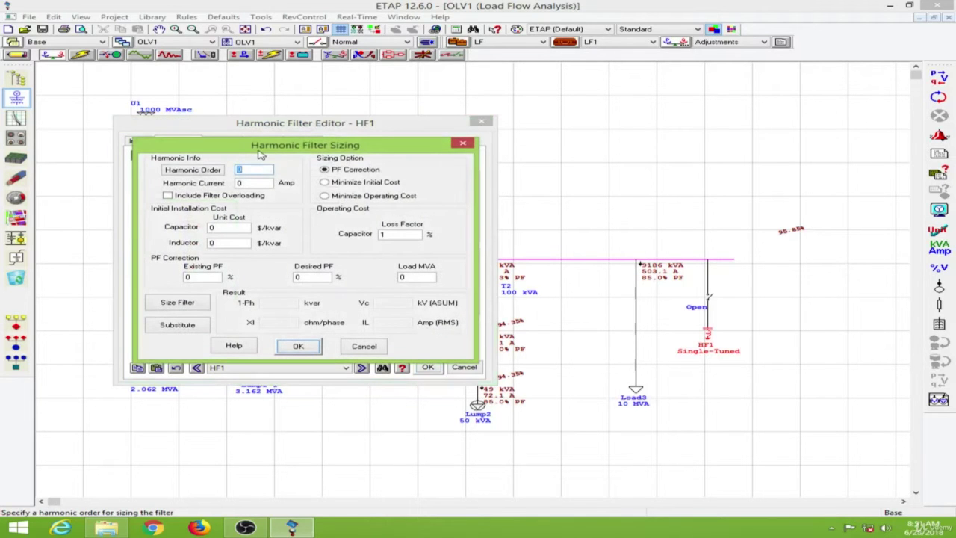
left_click_drag(260, 150, 282, 118)
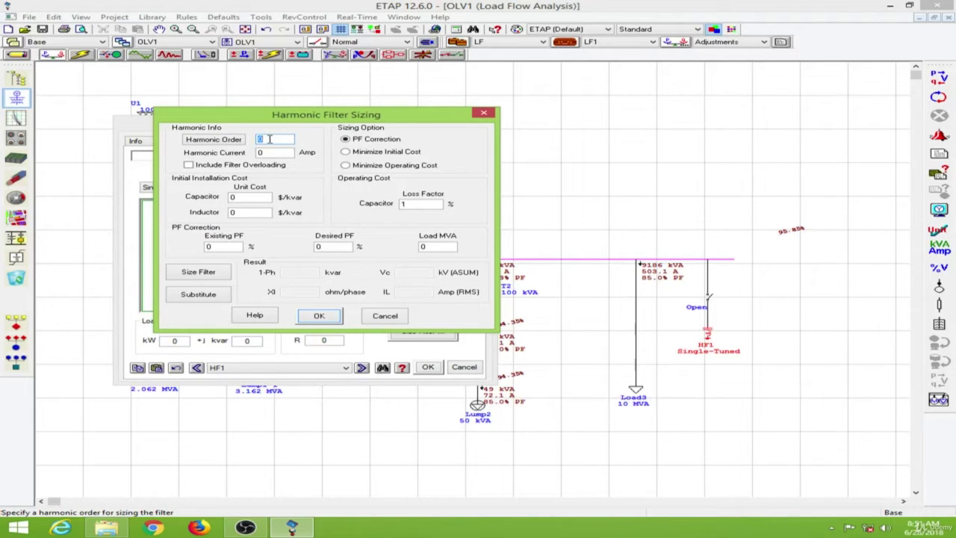
Size for 5th harmonic, 503.1 A, PF 85% to 95%, 9.186 MVA, giving 2273 kvar
type("5")
left_click(271, 152)
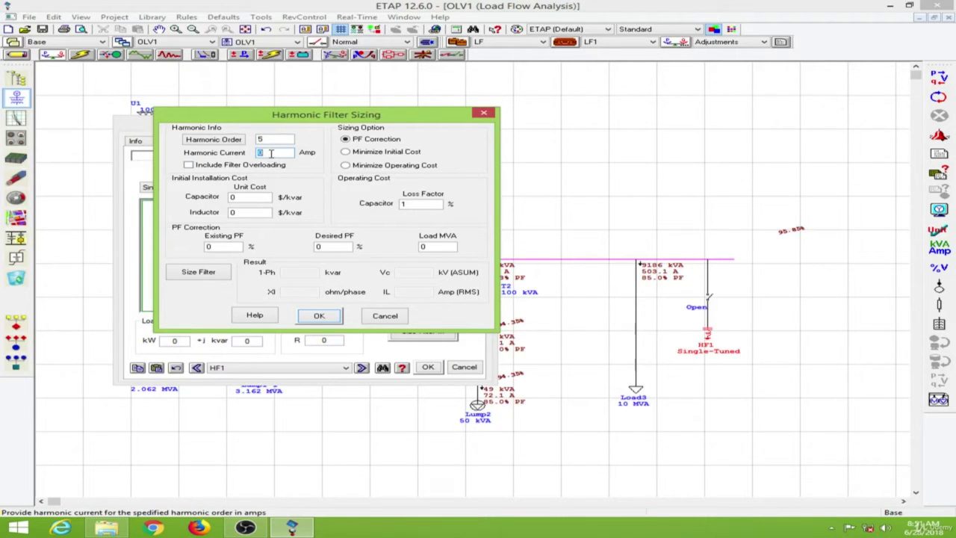
type("503.1")
left_click(228, 246)
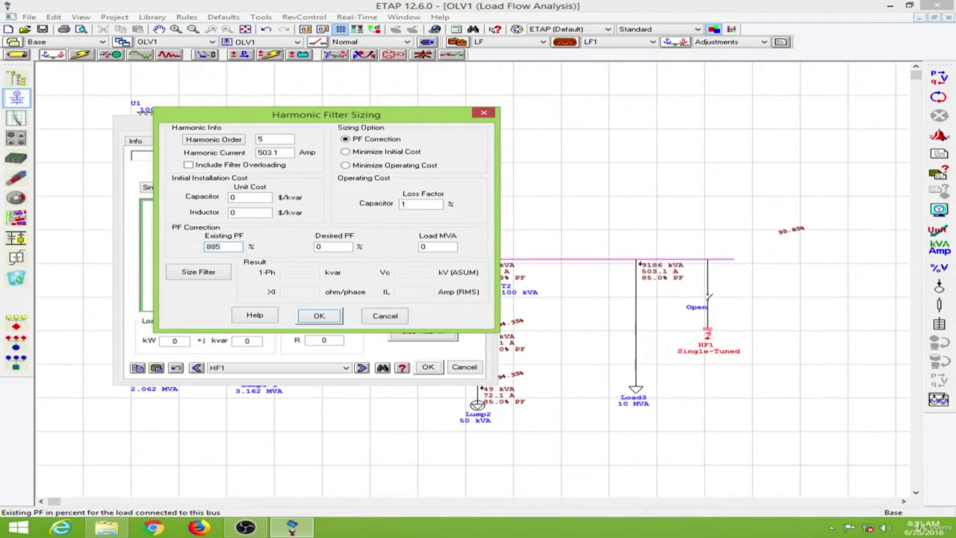
left_click(333, 246)
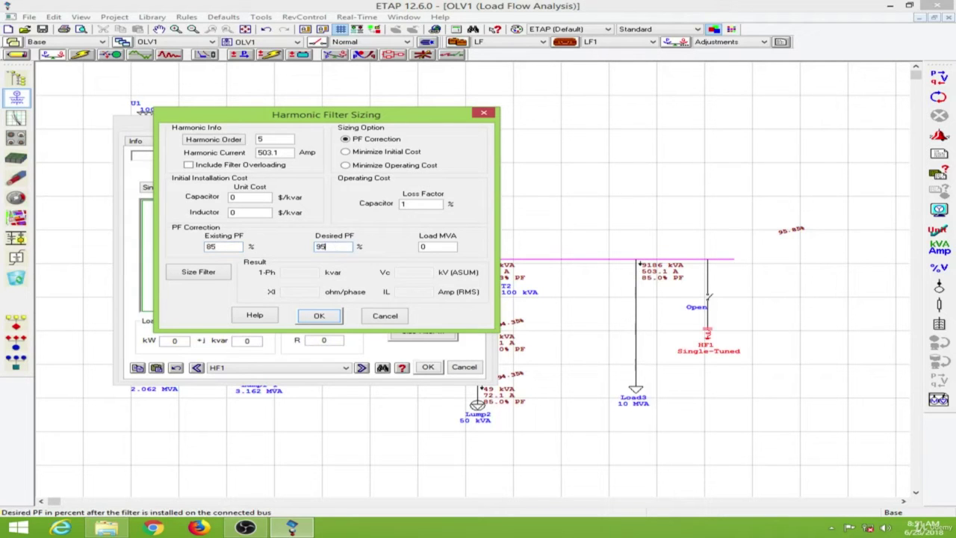
left_click(438, 246)
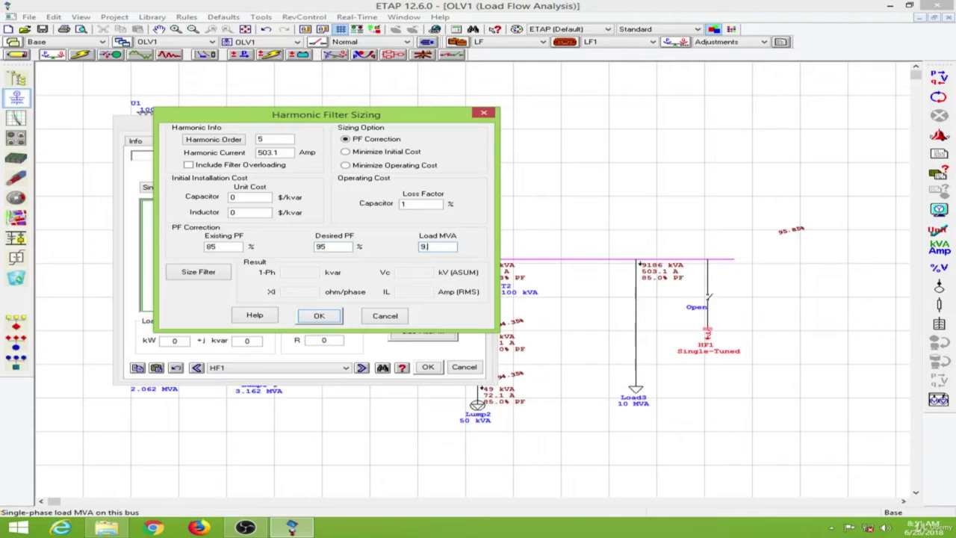
left_click(211, 277)
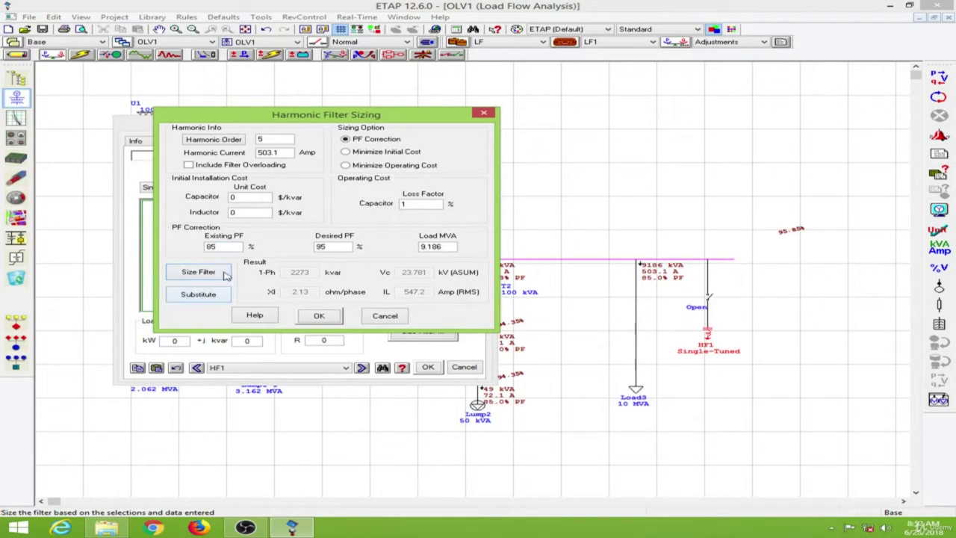
left_click_drag(332, 119, 746, 126)
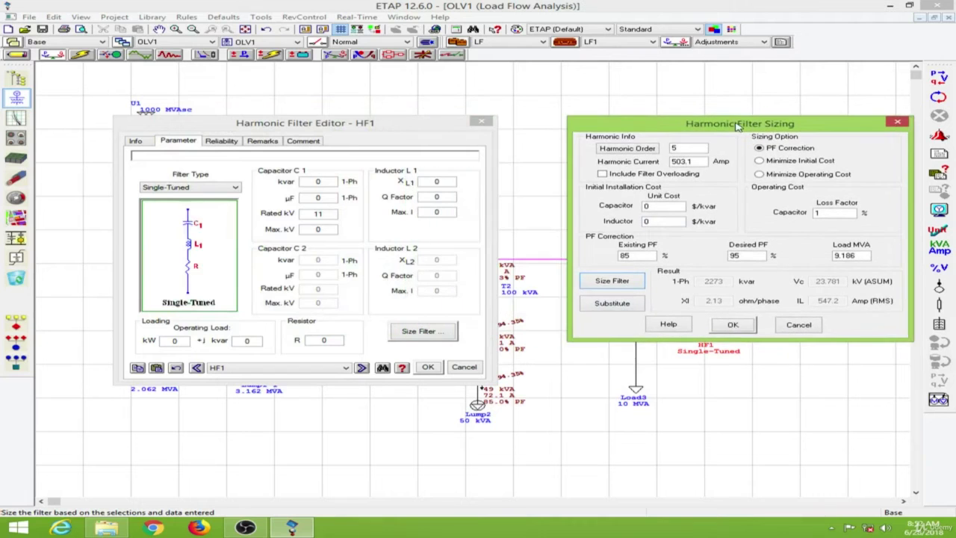
Apply the 2273 kvar sizing to HF1 with Q factor 0.9 and 1 ohm resistance
left_click(621, 304)
left_click(448, 197)
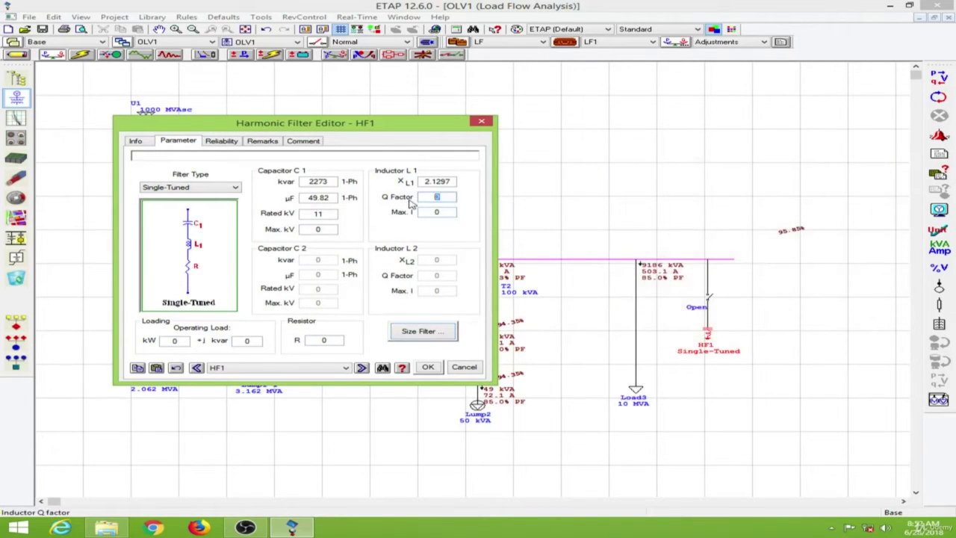
type("0")
left_click(333, 340)
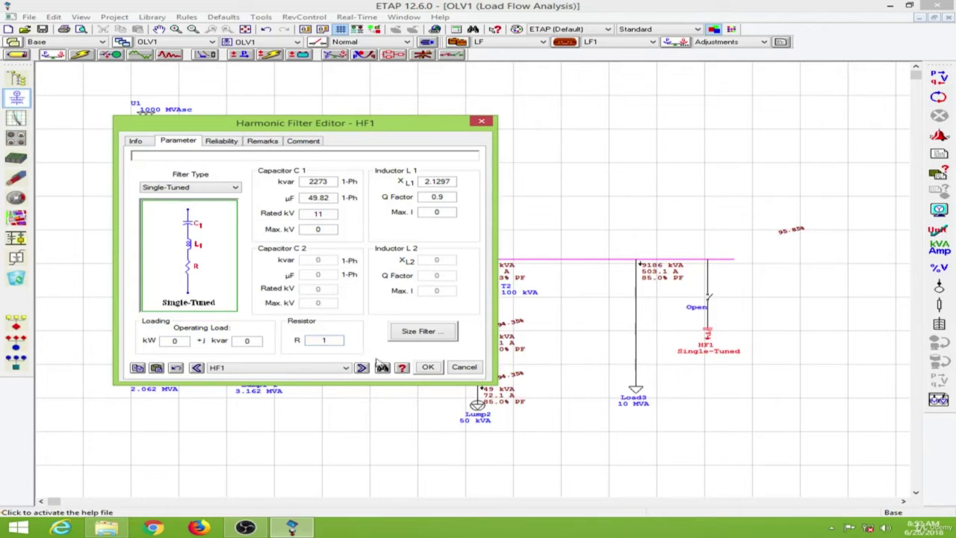
left_click(429, 368)
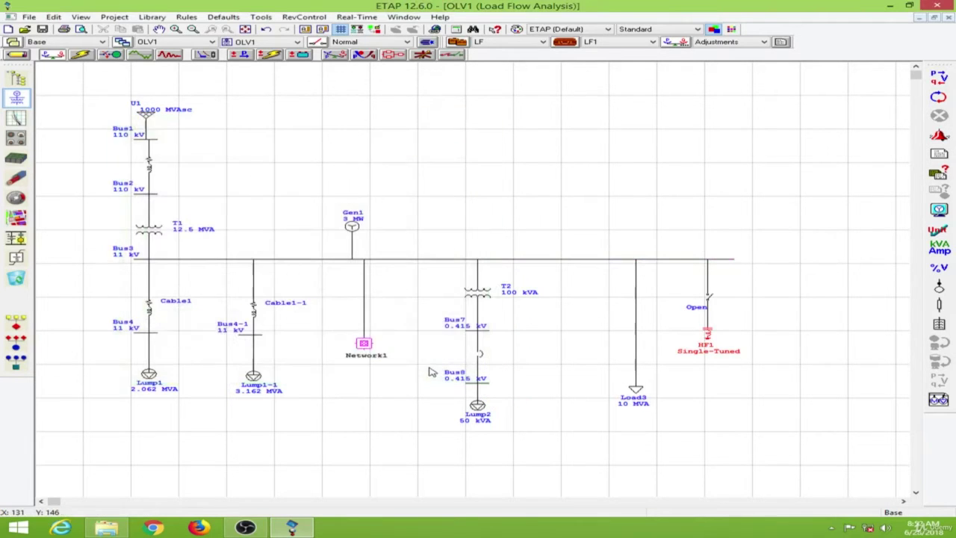
Run the harmonic load flow with HF1 out and clear the Alert View and Order Slider
left_click(148, 57)
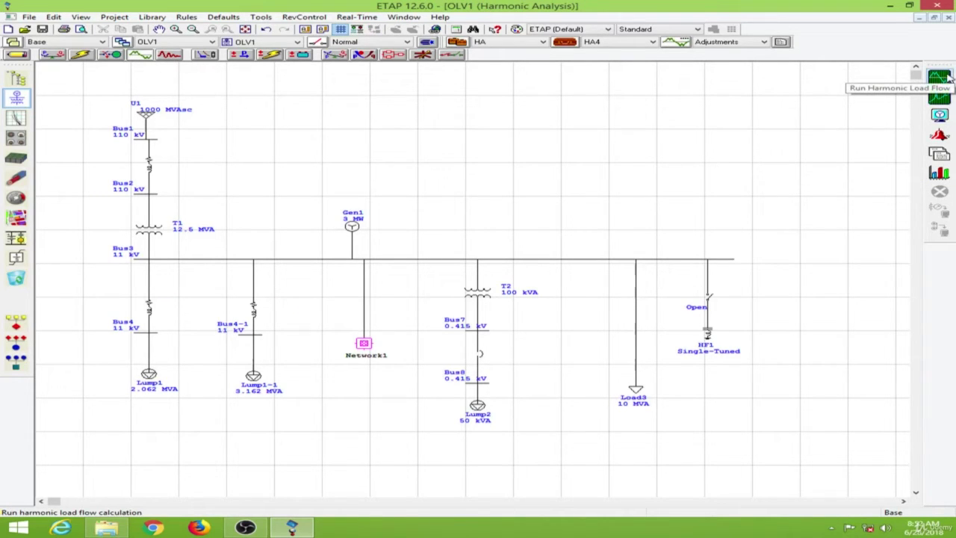
left_click(946, 77)
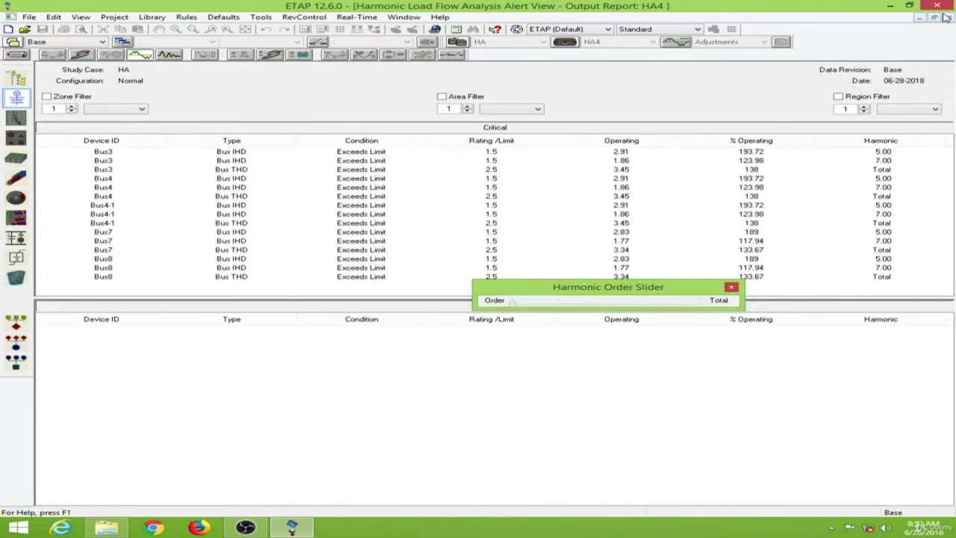
left_click(944, 17)
left_click_drag(681, 291, 493, 167)
left_click(541, 159)
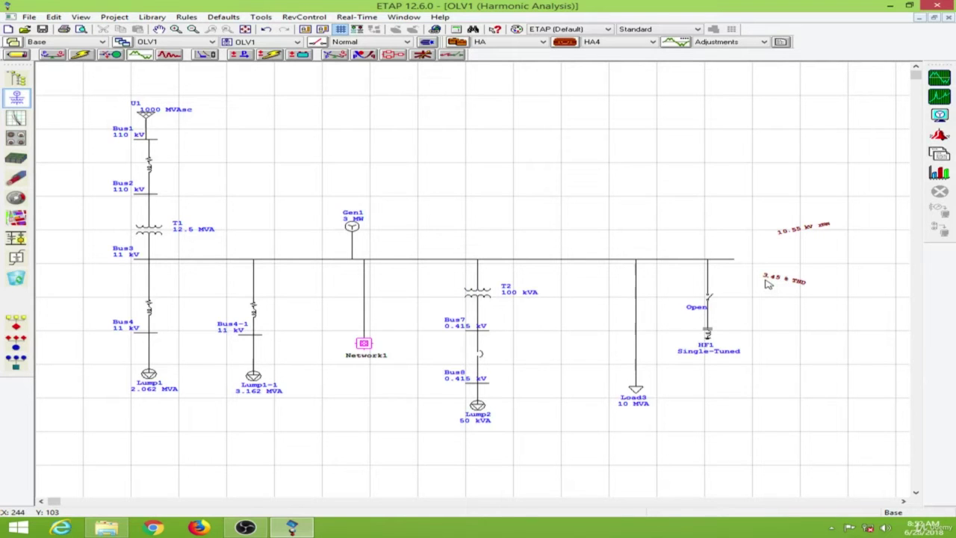
Close switch SW1 and rerun the harmonic load flow, giving Bus3 2.04% THD
double_click(709, 300)
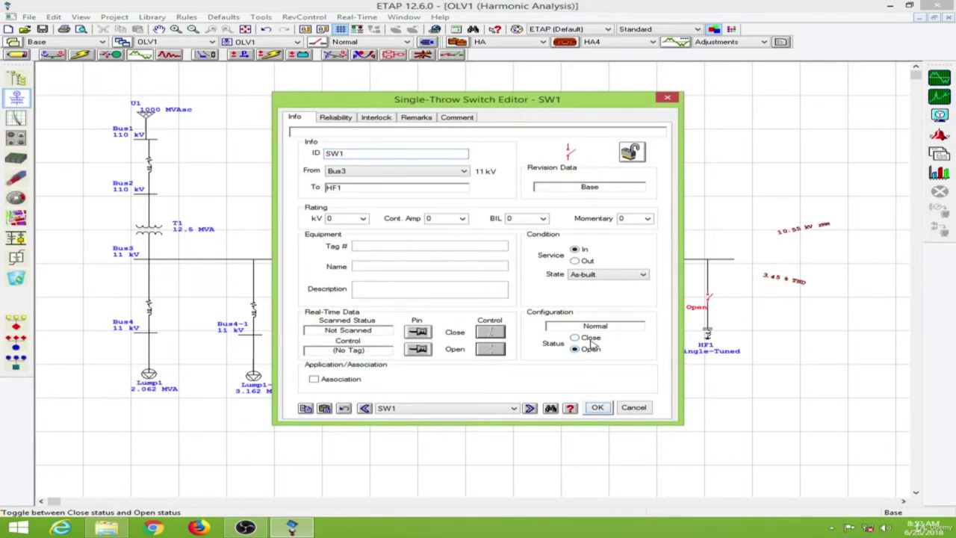
left_click(597, 407)
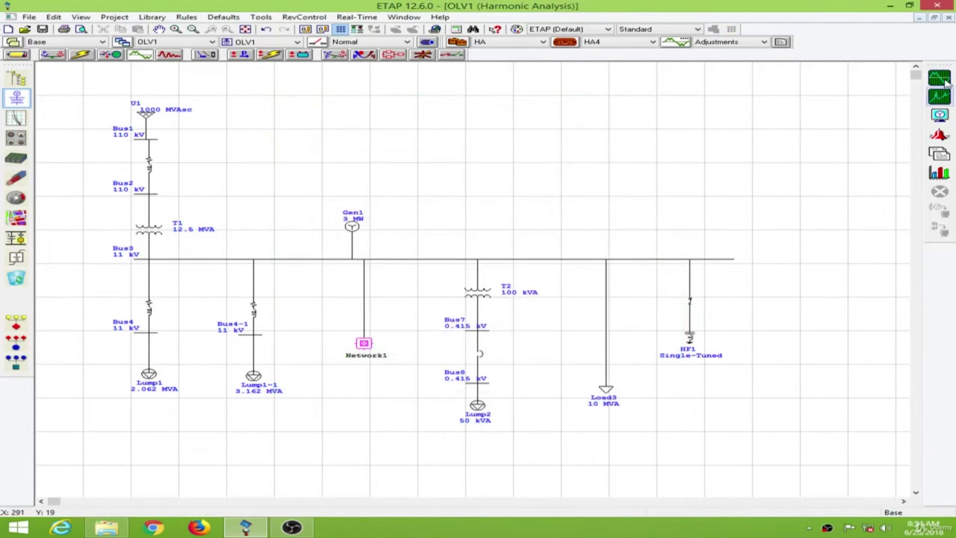
left_click(942, 79)
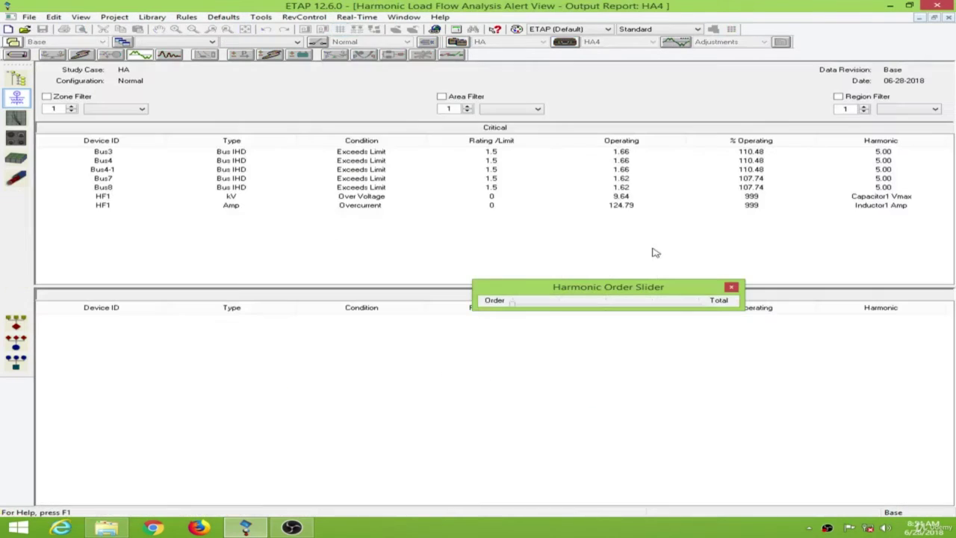
left_click(948, 17)
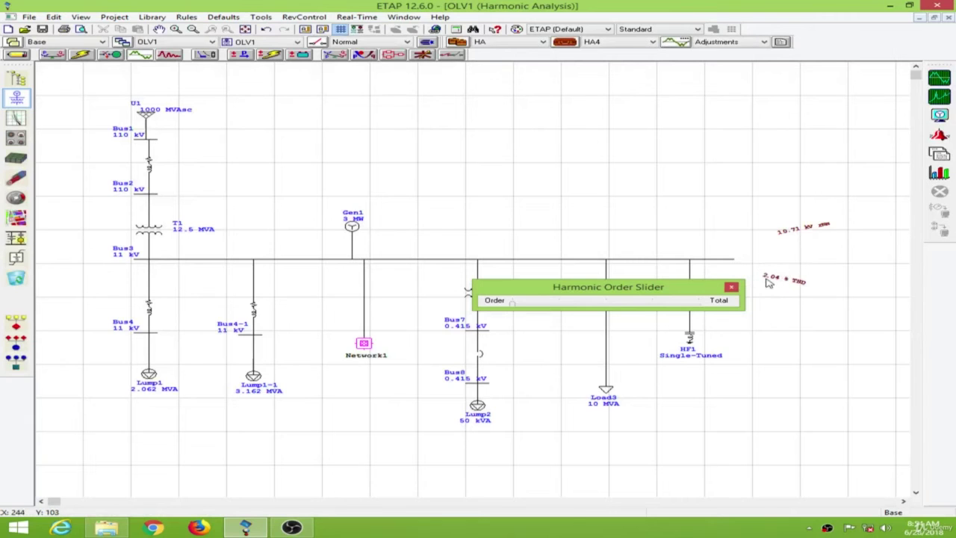
Show 5th-harmonic results, with Bus3 at 0.18 kV and -125.46°
left_click_drag(654, 286, 604, 196)
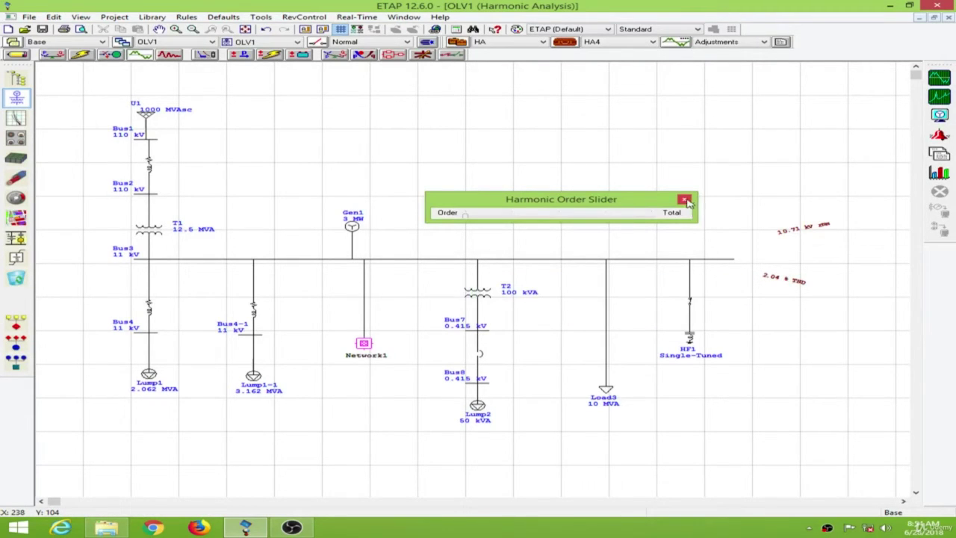
left_click(560, 215)
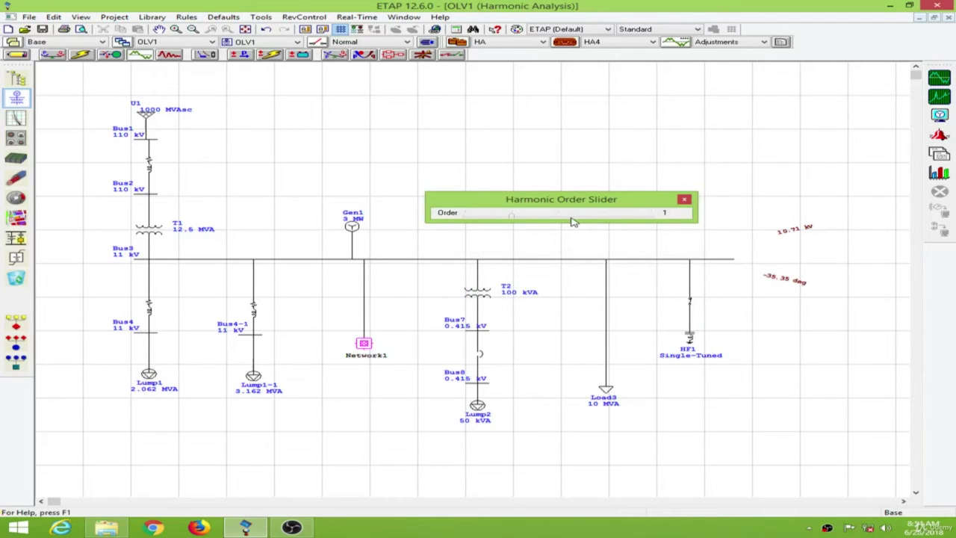
left_click(611, 216)
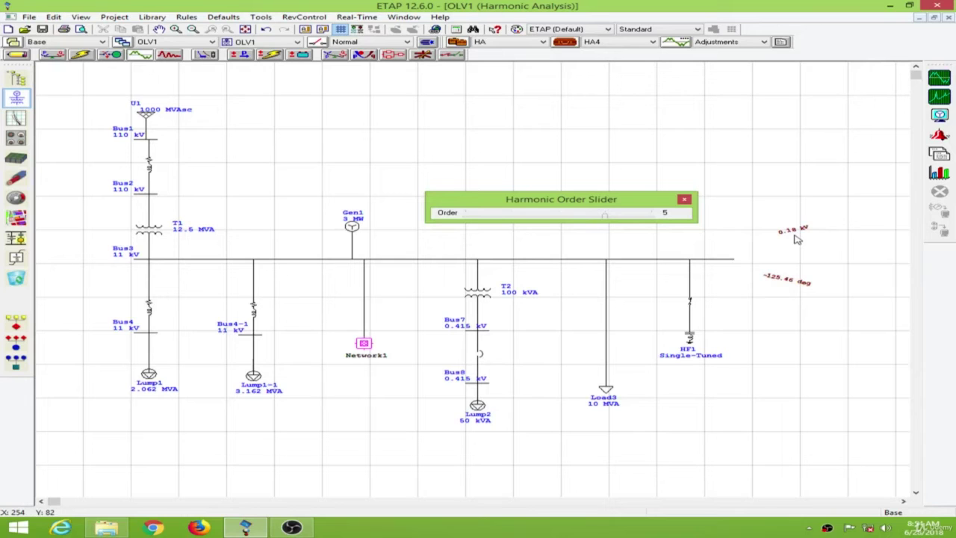
left_click(683, 199)
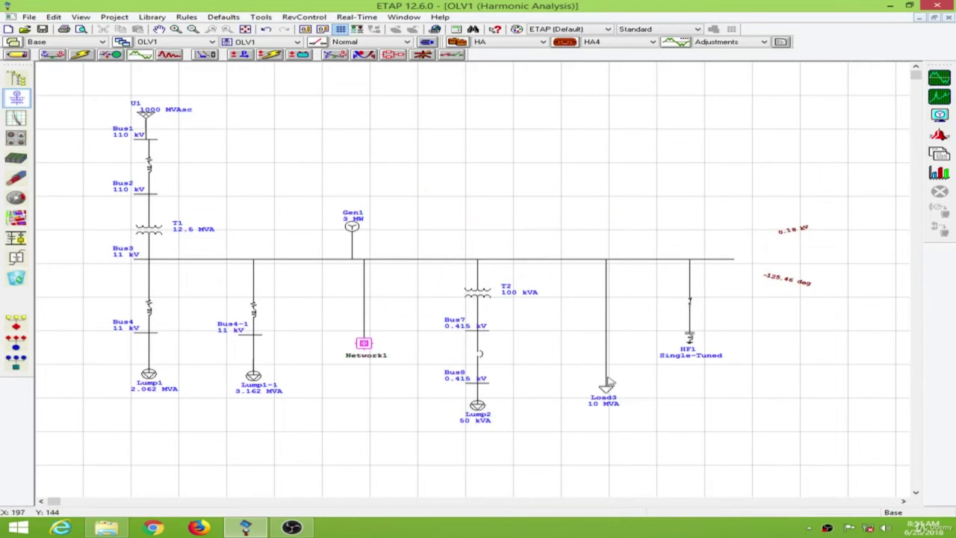
Change Load3's rating to 2 MVA (1.7 MW, 1.054 Mvar)
double_click(606, 385)
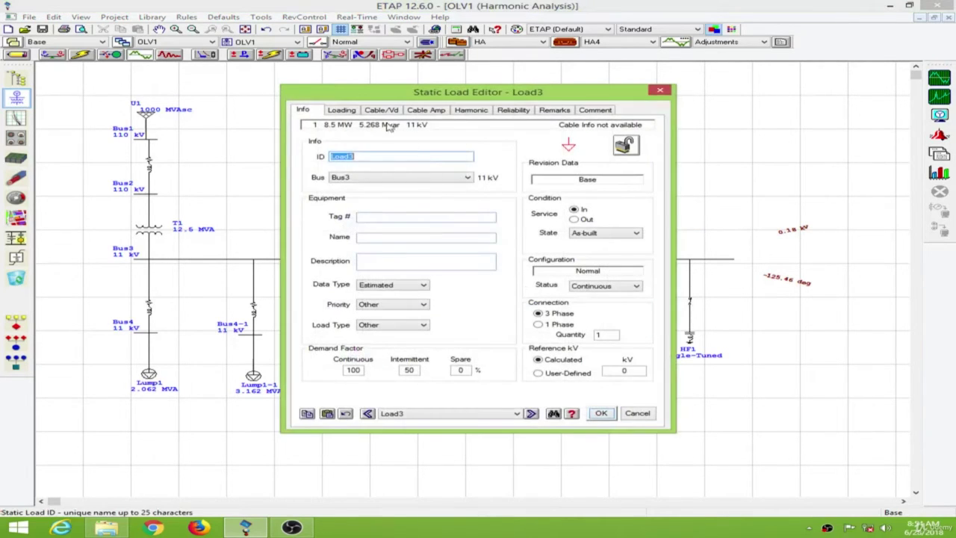
left_click(341, 111)
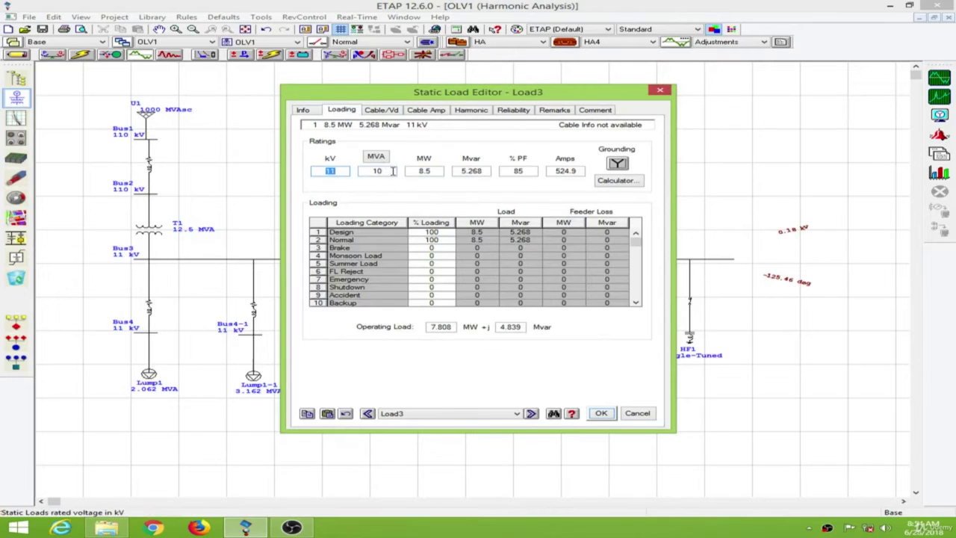
left_click(361, 171)
type("2")
key("Tab")
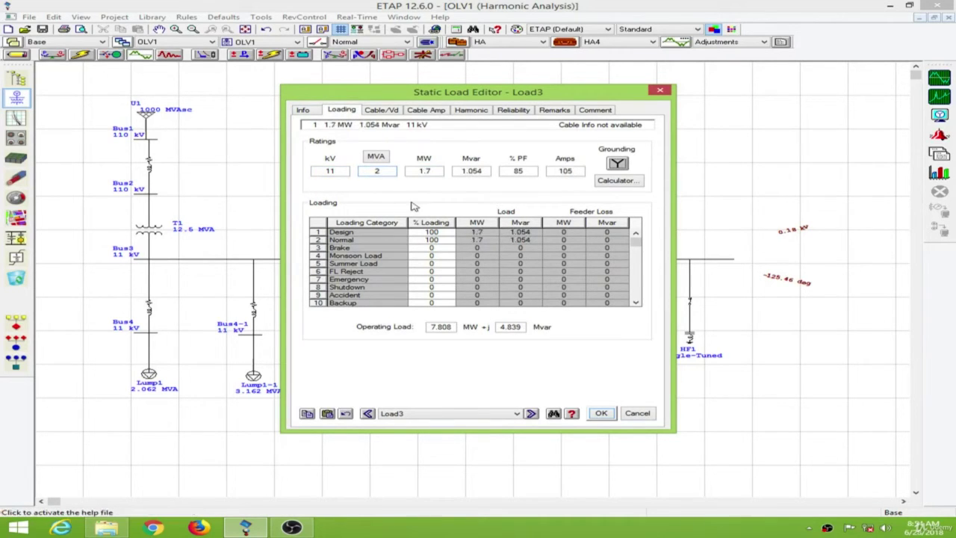
left_click(601, 413)
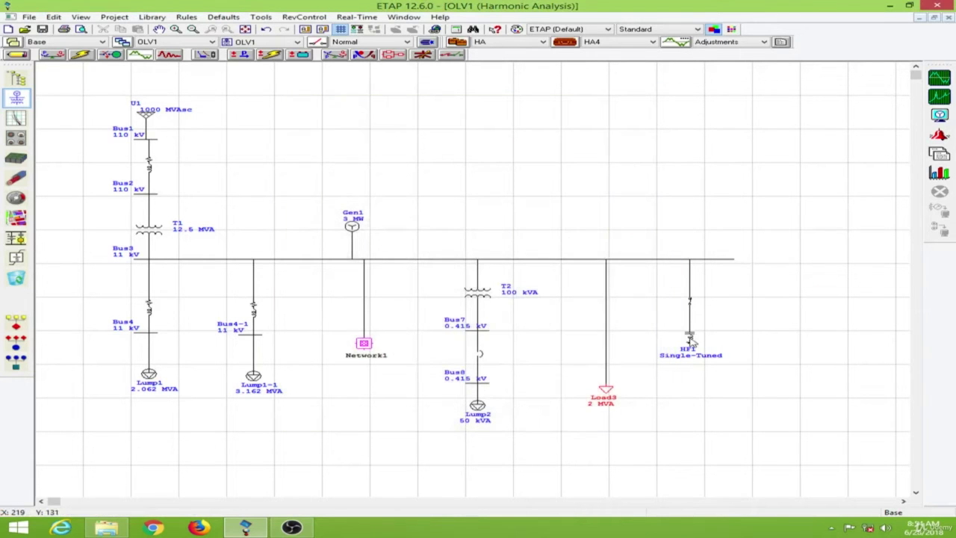
Open HF1's filter editor on its Parameter page
double_click(690, 340)
left_click(356, 151)
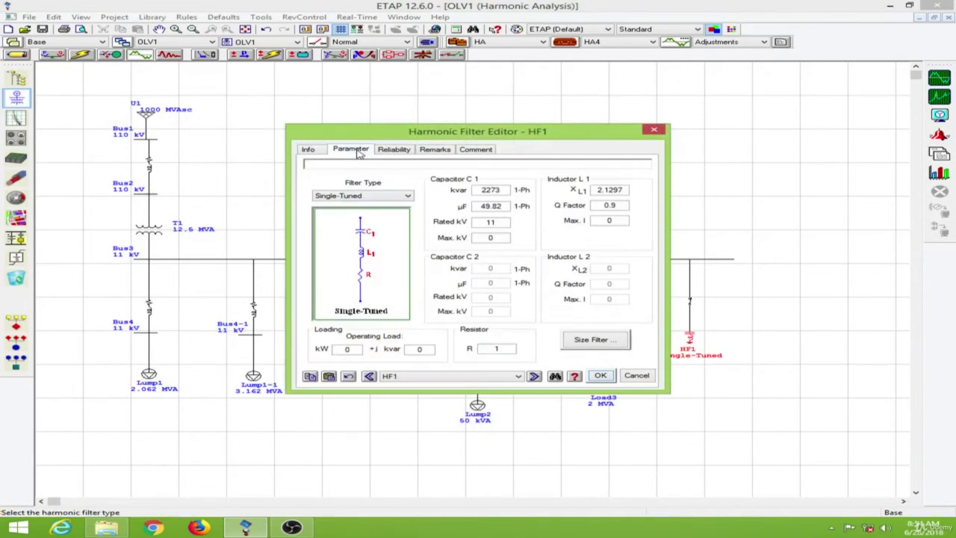
left_click(602, 344)
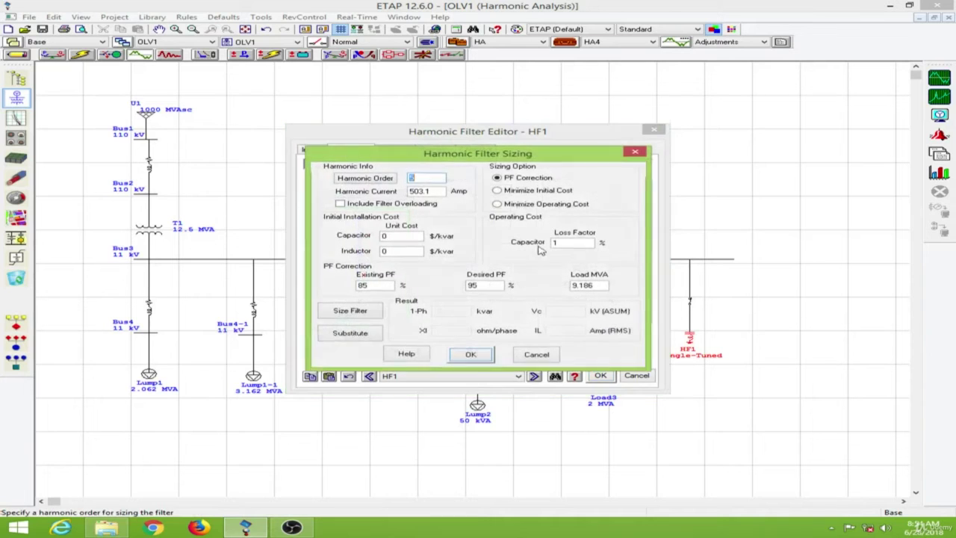
Open switch SW1 and run a load flow in Load Flow Analysis mode
left_click(654, 132)
left_click(57, 56)
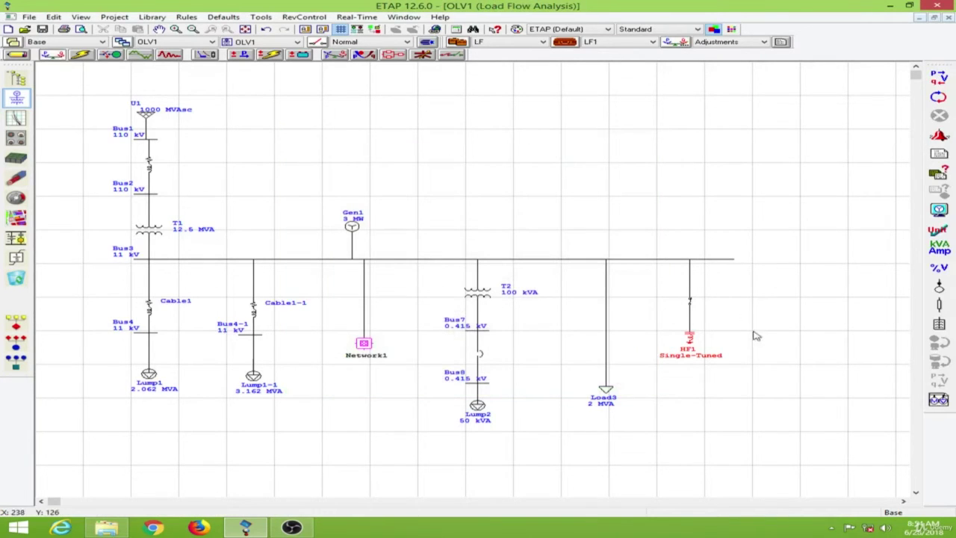
double_click(691, 306)
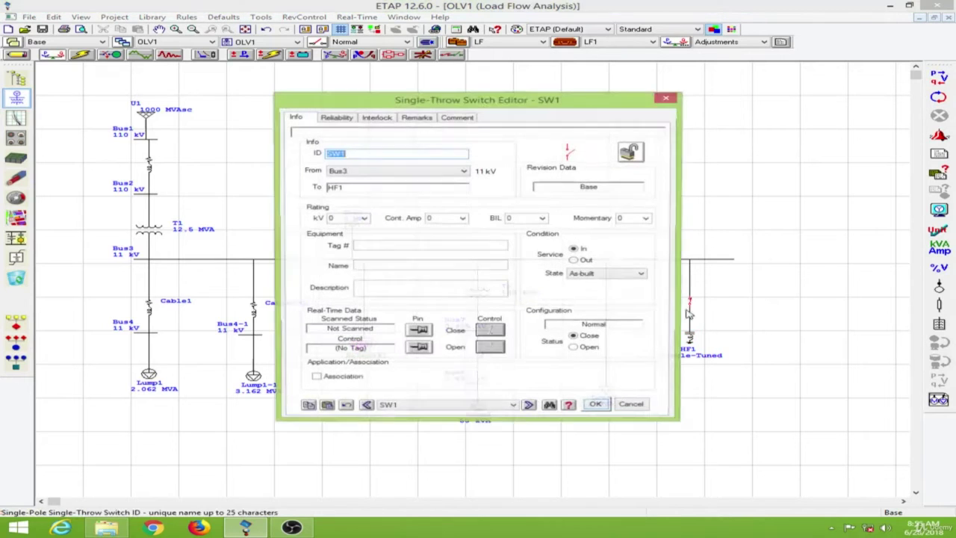
left_click(599, 408)
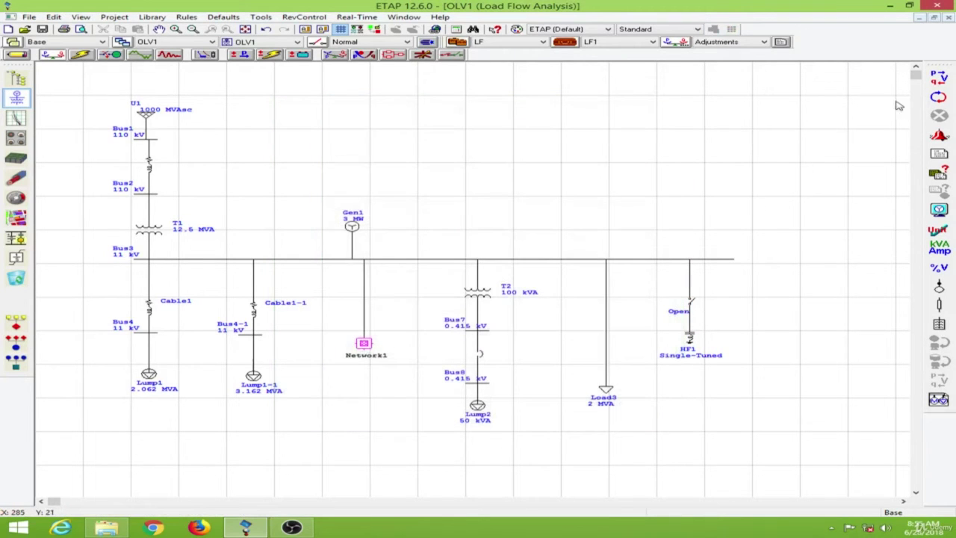
left_click(939, 78)
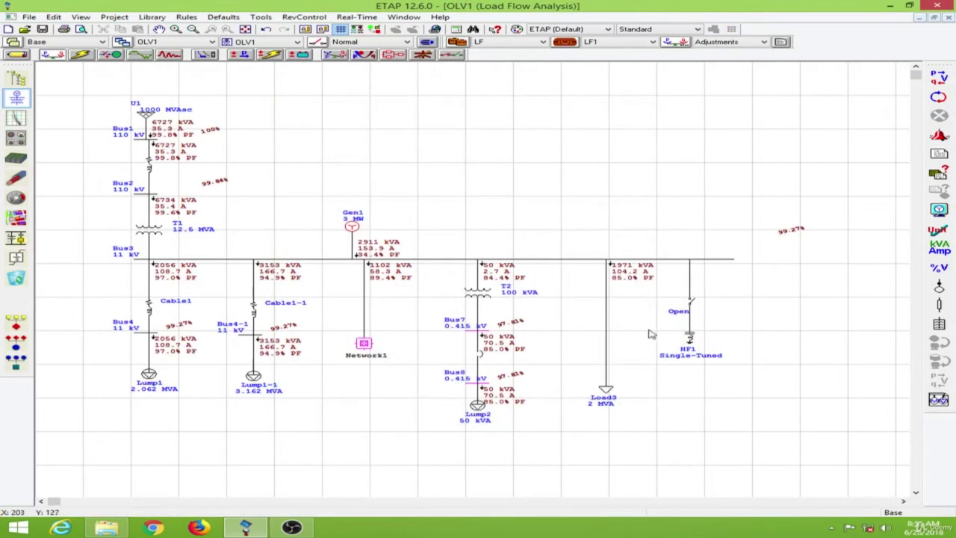
In HF1's filter sizing, change load MVA to 1.9 and harmonic current to 10
double_click(691, 336)
left_click_drag(468, 135, 266, 139)
left_click(148, 156)
left_click(391, 347)
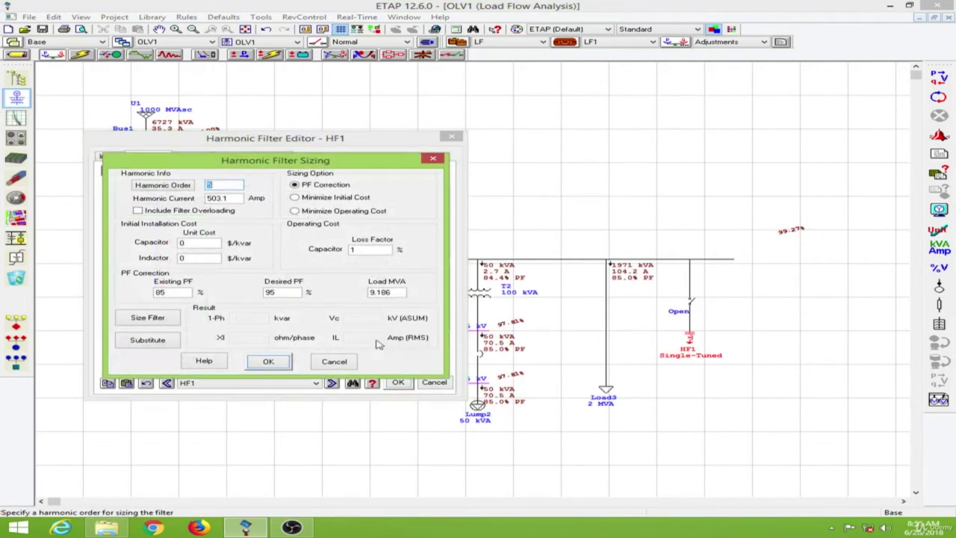
double_click(396, 292)
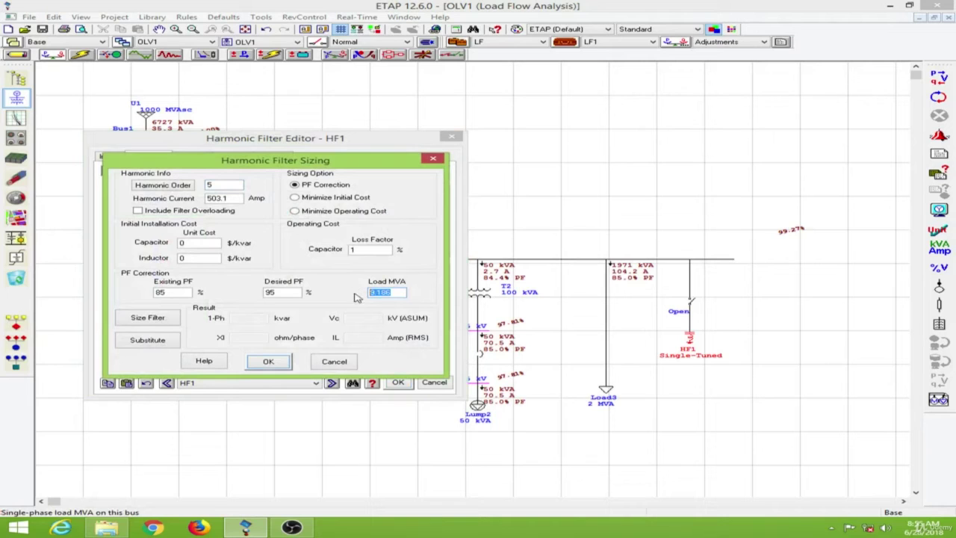
type("1.971")
double_click(242, 198)
type("104.2")
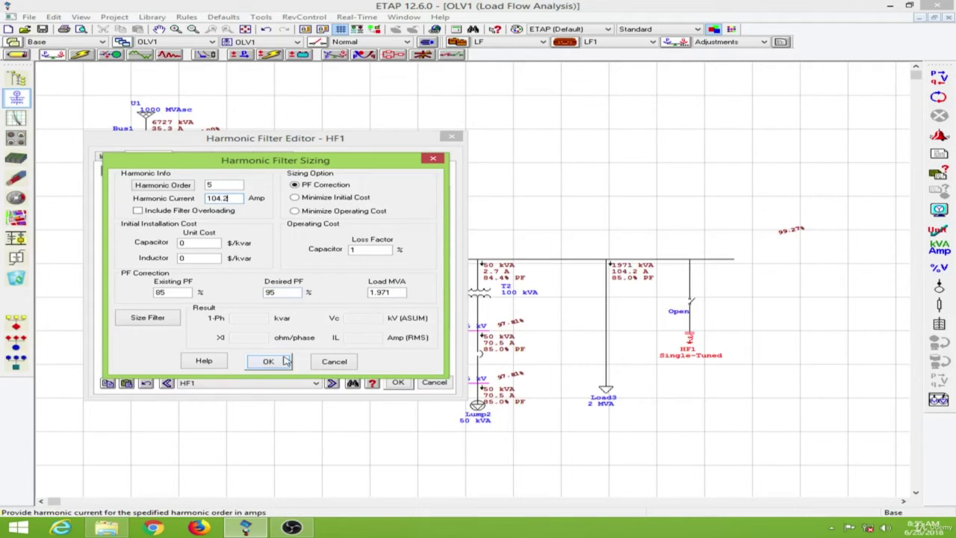
left_click(286, 361)
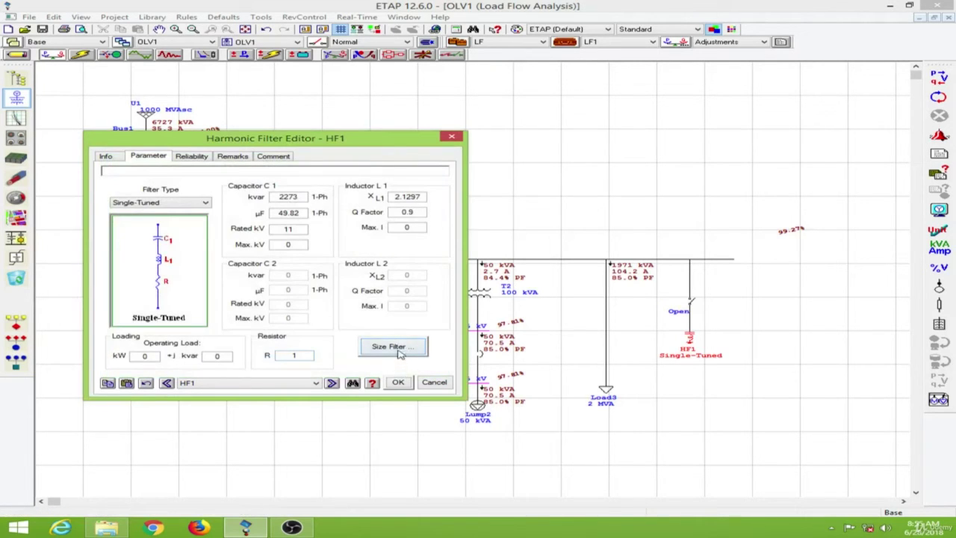
Recalculate and apply HF1's new size: 488 kvar, 10.69 µF, 9.9256 ohm
left_click(396, 348)
left_click(165, 317)
left_click(154, 341)
left_click(404, 382)
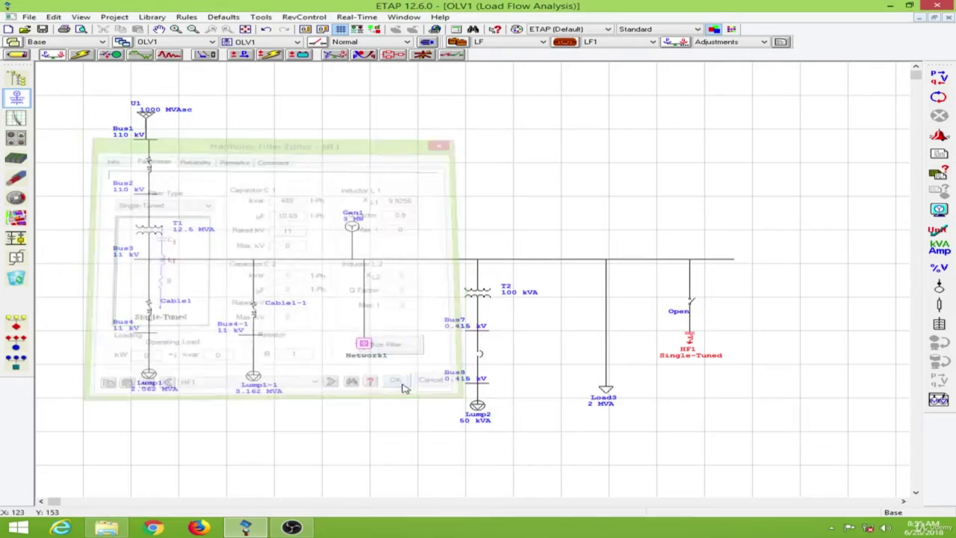
Run the harmonic load flow, giving Bus3 10.92 kV at 0.78% THD
left_click(147, 59)
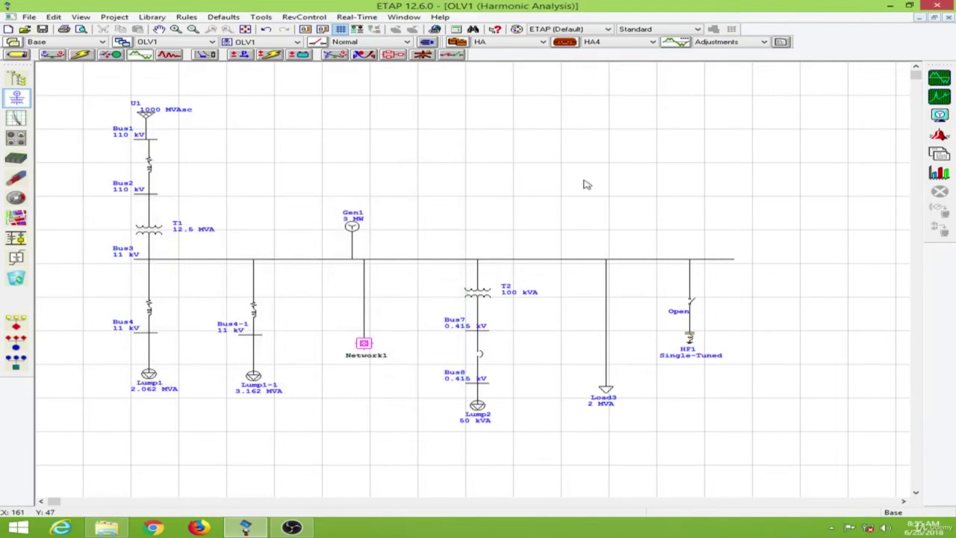
left_click(938, 83)
left_click_drag(626, 185, 560, 169)
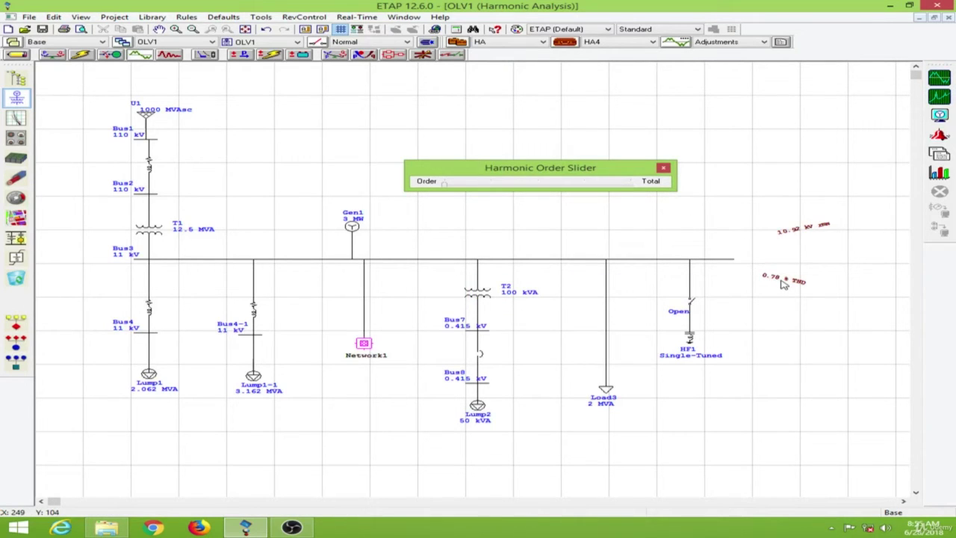
Plot Bus3's harmonic spectrum and waveform
left_click(939, 173)
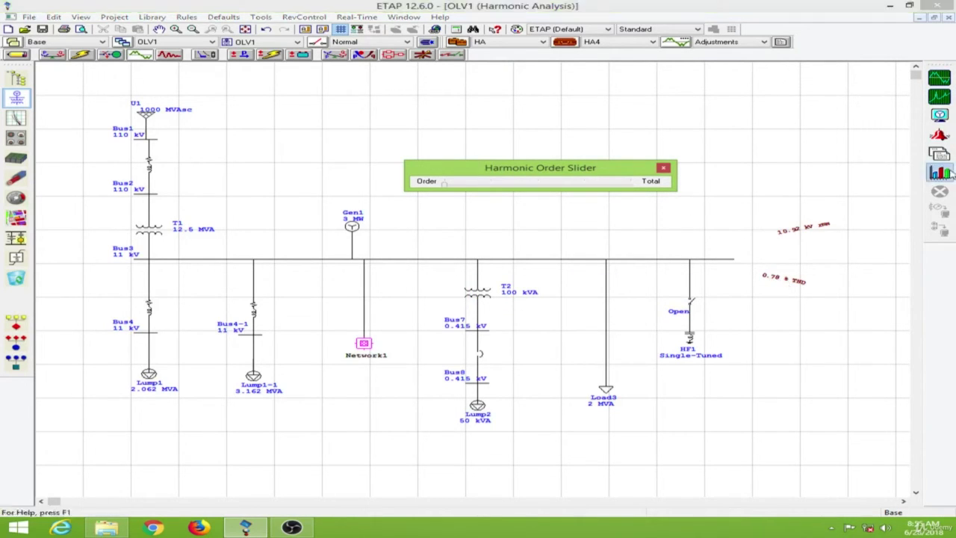
left_click(479, 235)
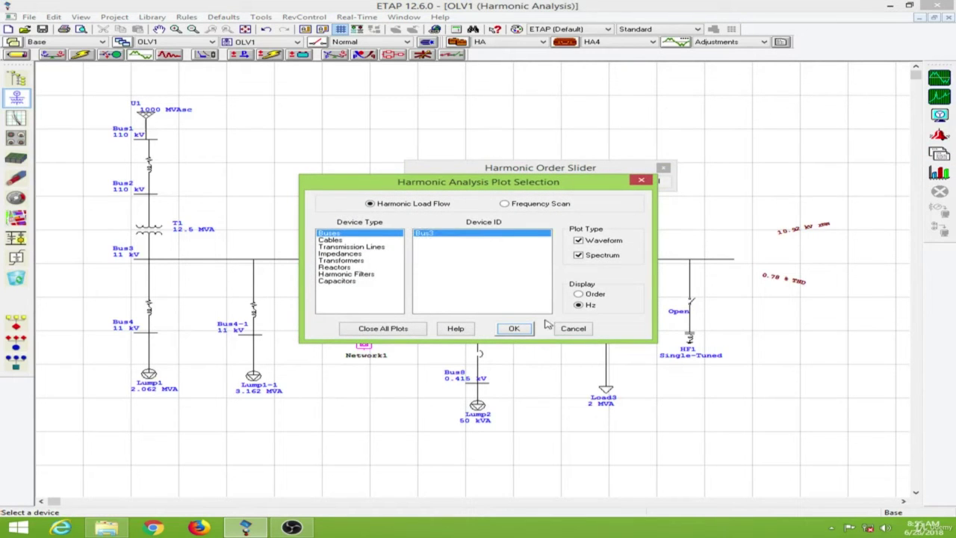
left_click(515, 329)
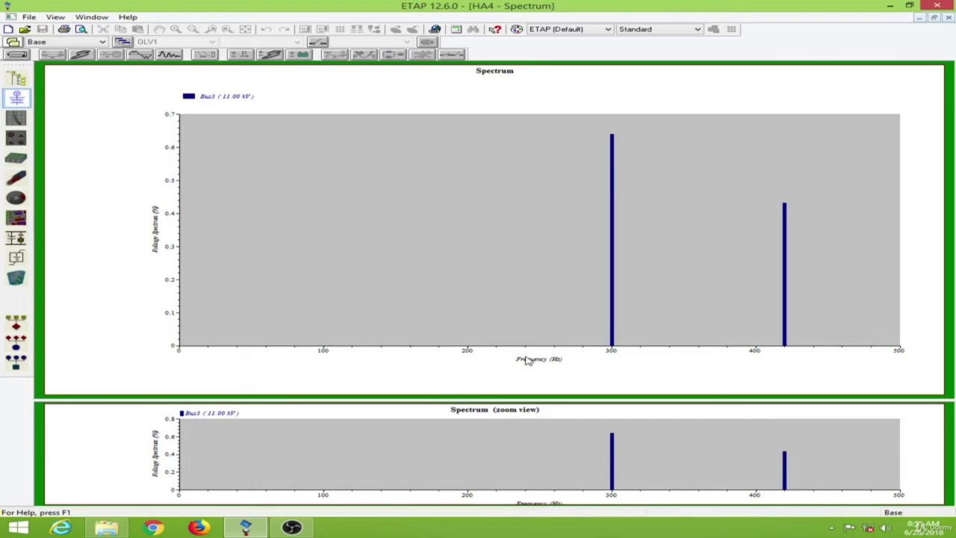
left_click(948, 18)
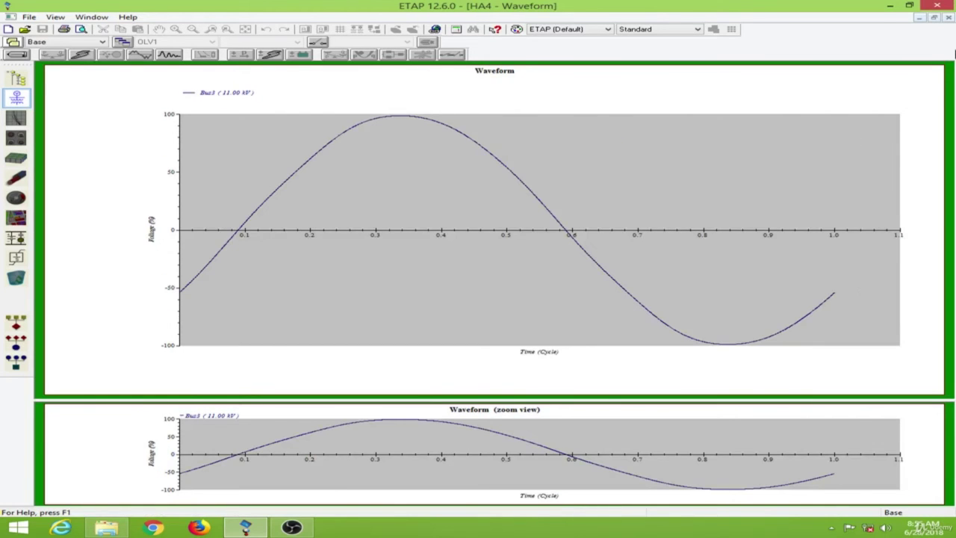
left_click(949, 18)
left_click(939, 172)
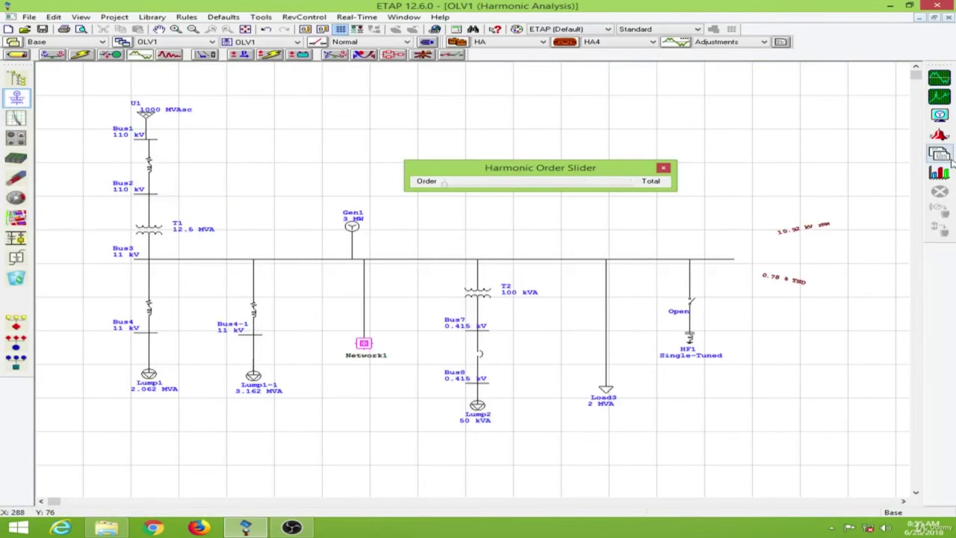
left_click(597, 293)
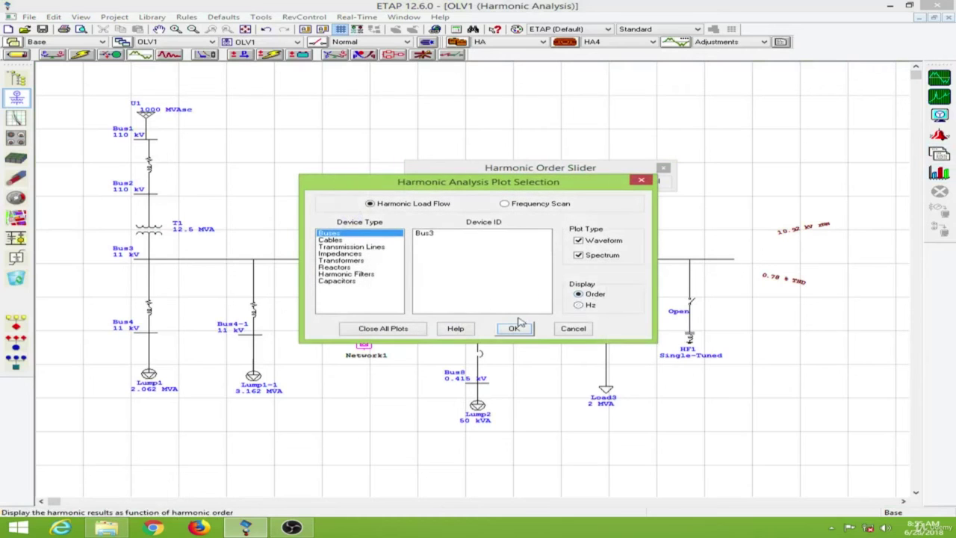
left_click(452, 233)
left_click(511, 328)
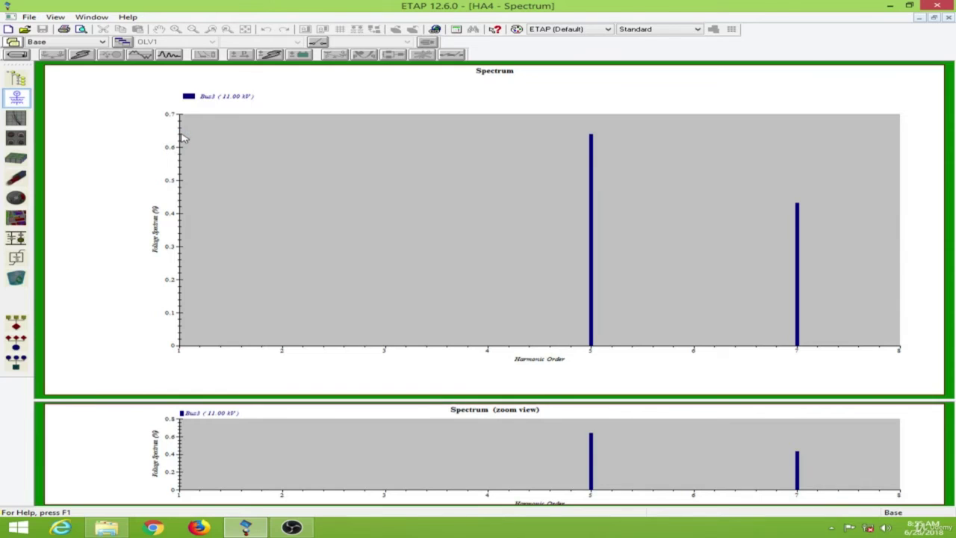
double_click(182, 137)
left_click(495, 274)
left_click(507, 307)
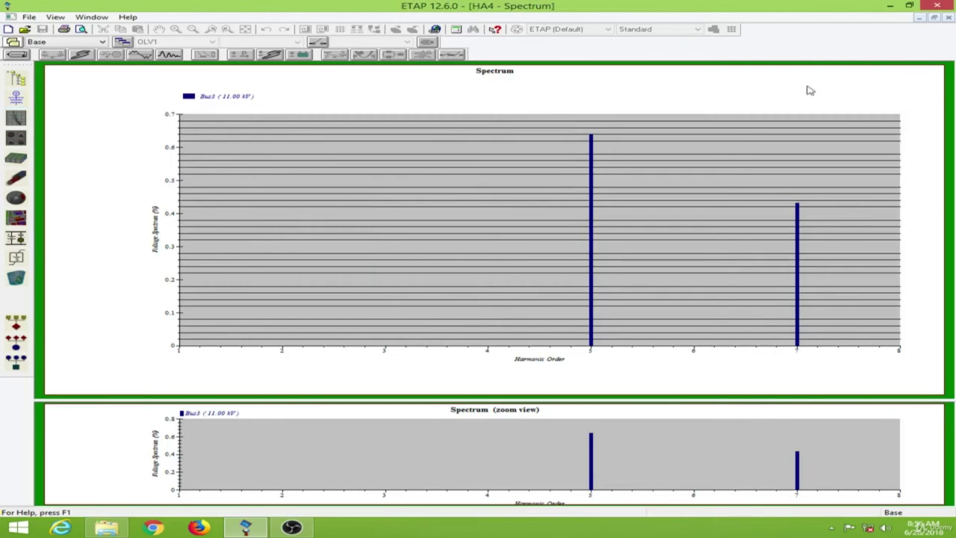
left_click(949, 20)
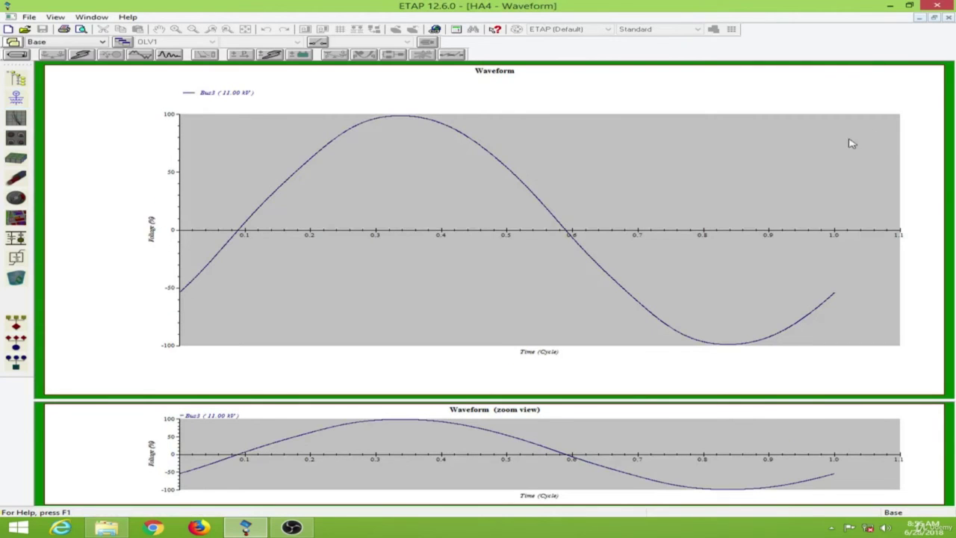
left_click(948, 18)
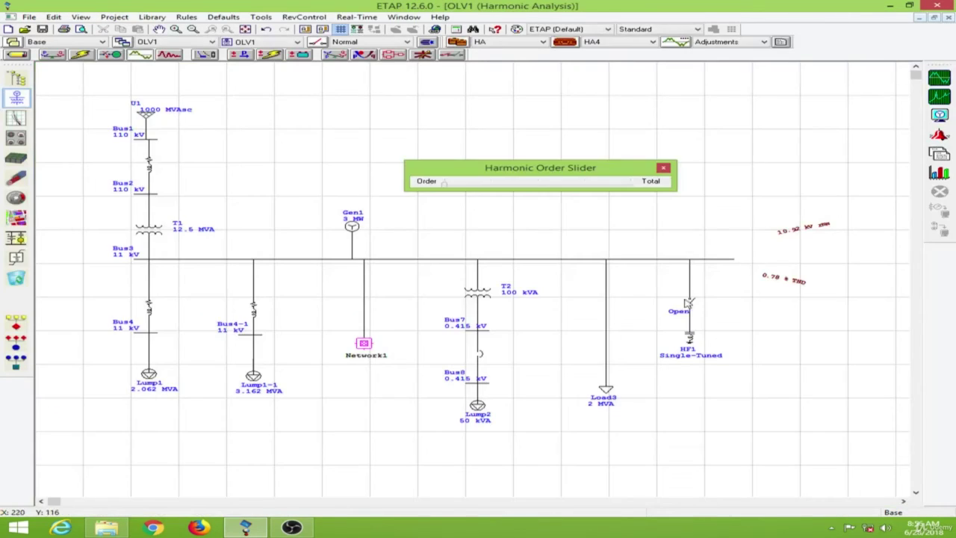
Set switch SW1 to Close and rerun the harmonic load flow, giving Bus3 10.96 kV and 0.68 % THD
left_click(663, 168)
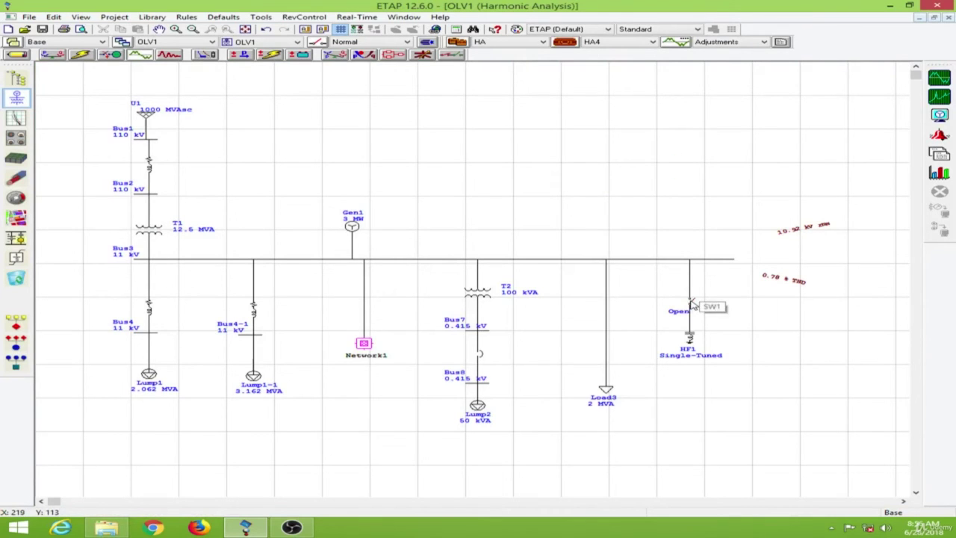
double_click(691, 304)
left_click(575, 338)
left_click(602, 408)
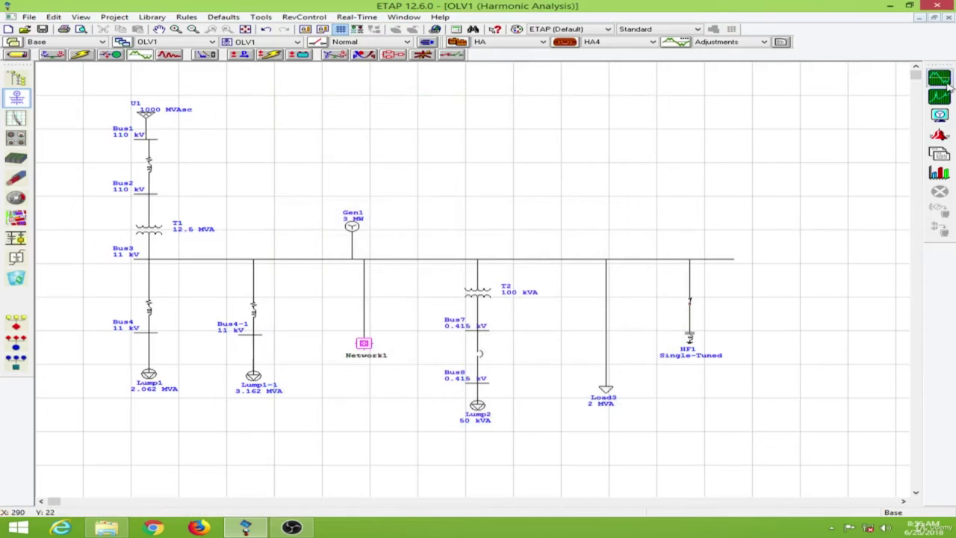
left_click(944, 82)
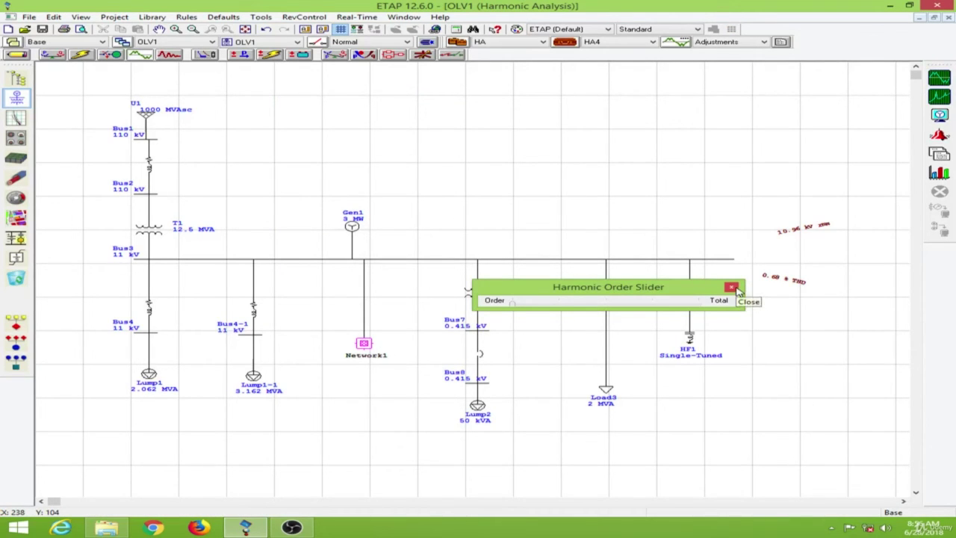
left_click(733, 288)
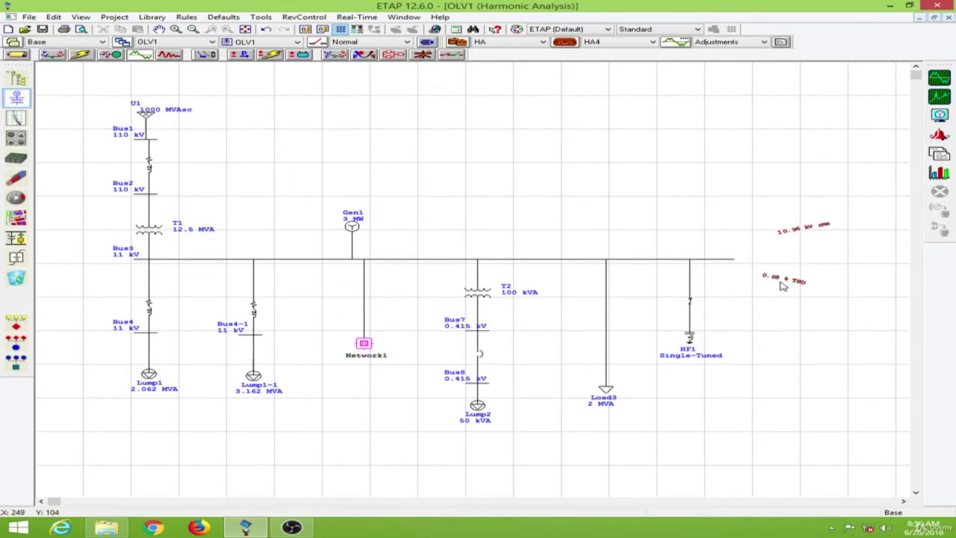
left_click(939, 173)
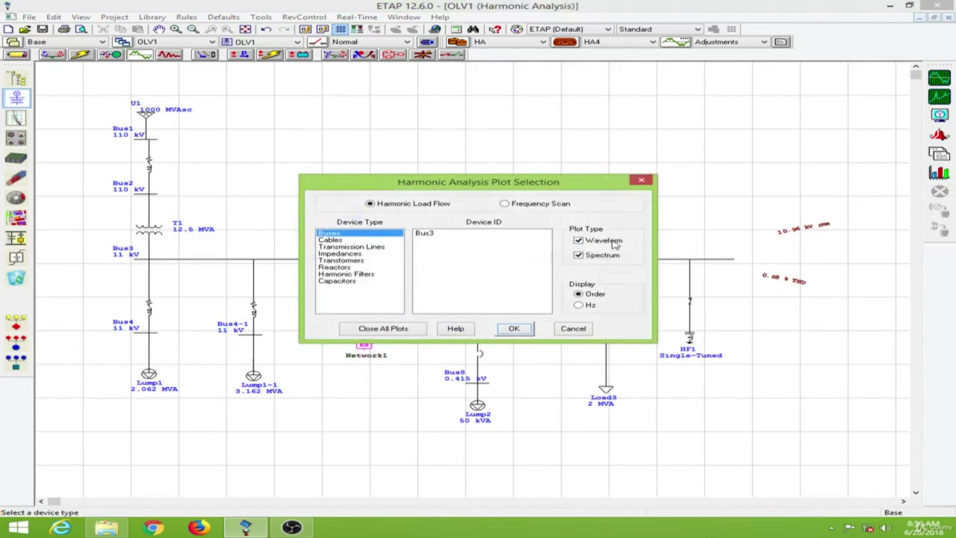
left_click(487, 236)
left_click(526, 333)
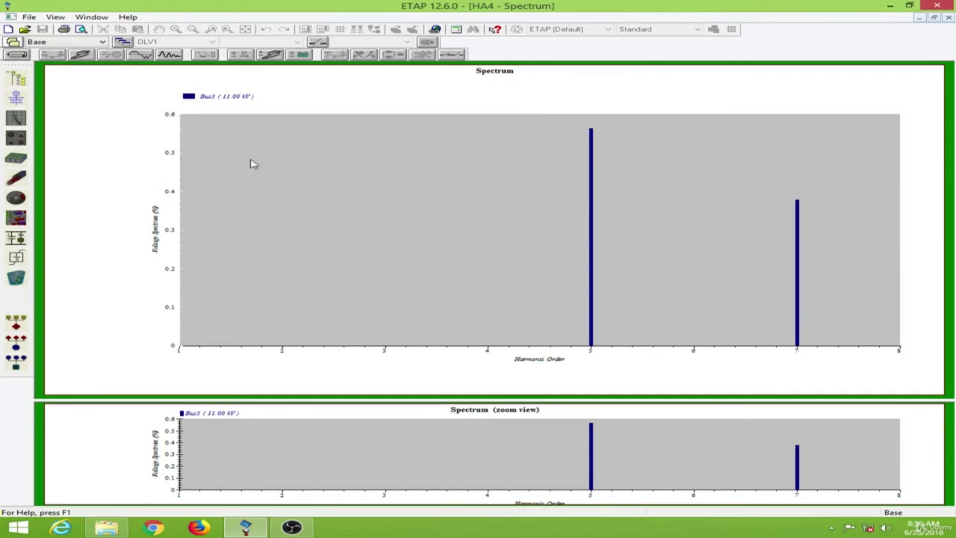
double_click(180, 165)
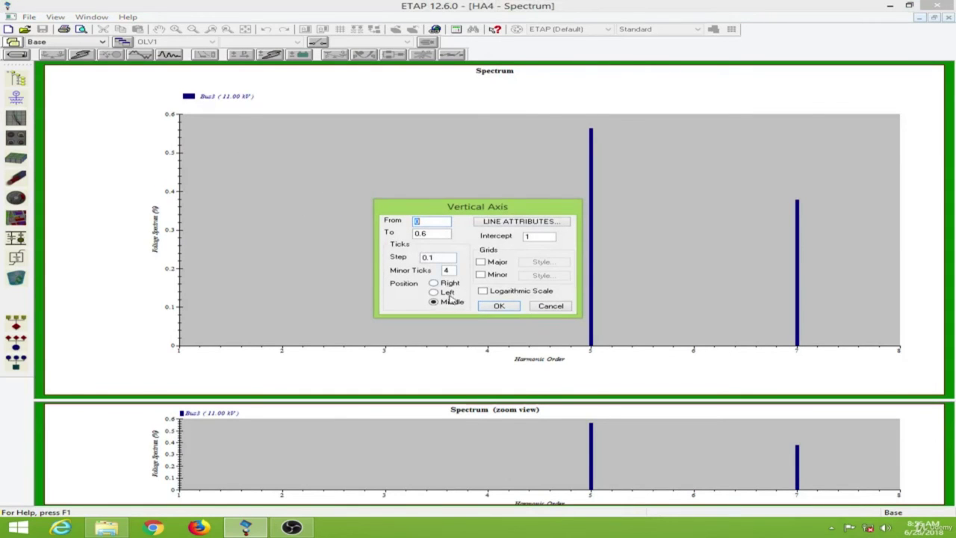
left_click(498, 275)
left_click(499, 305)
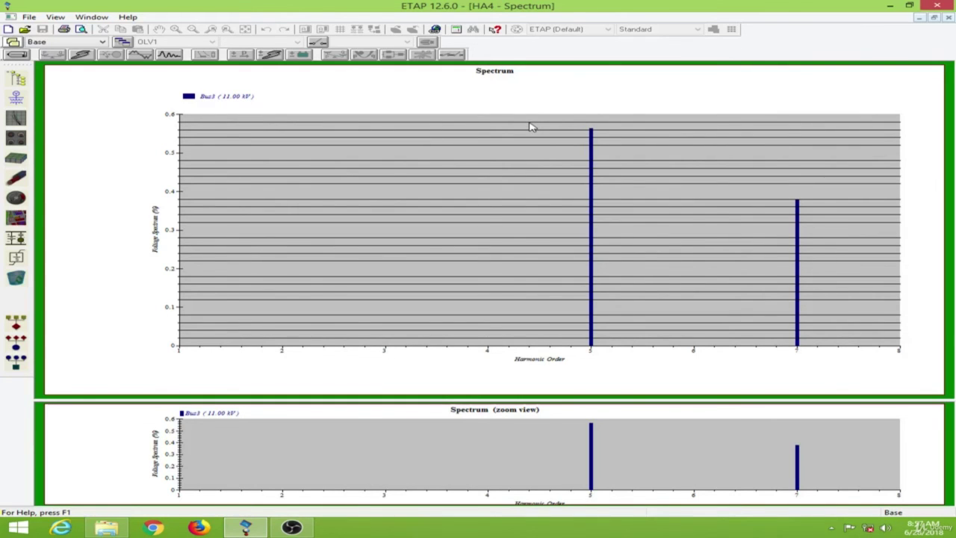
left_click(948, 16)
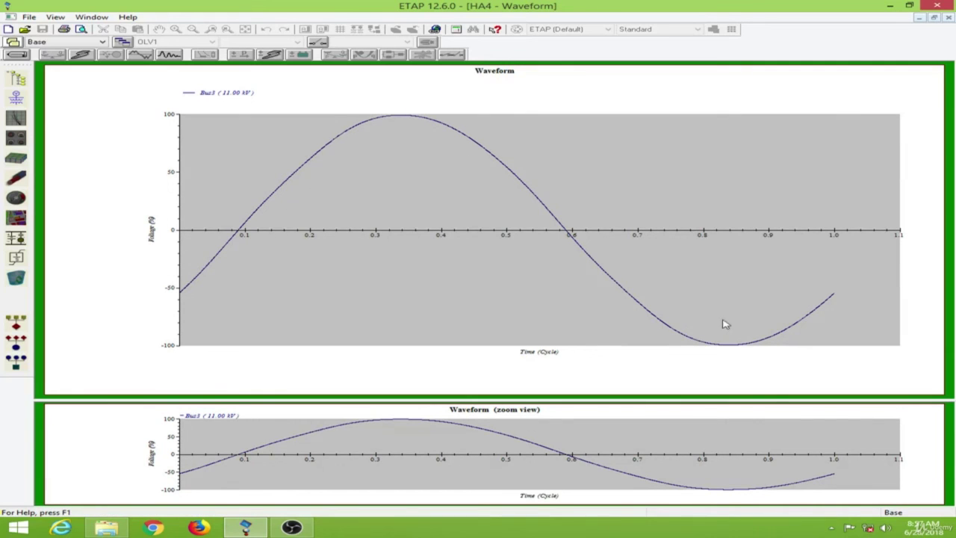
Close the waveform plot and the Harmonic Order Slider to reveal the full one-line diagram
left_click(948, 17)
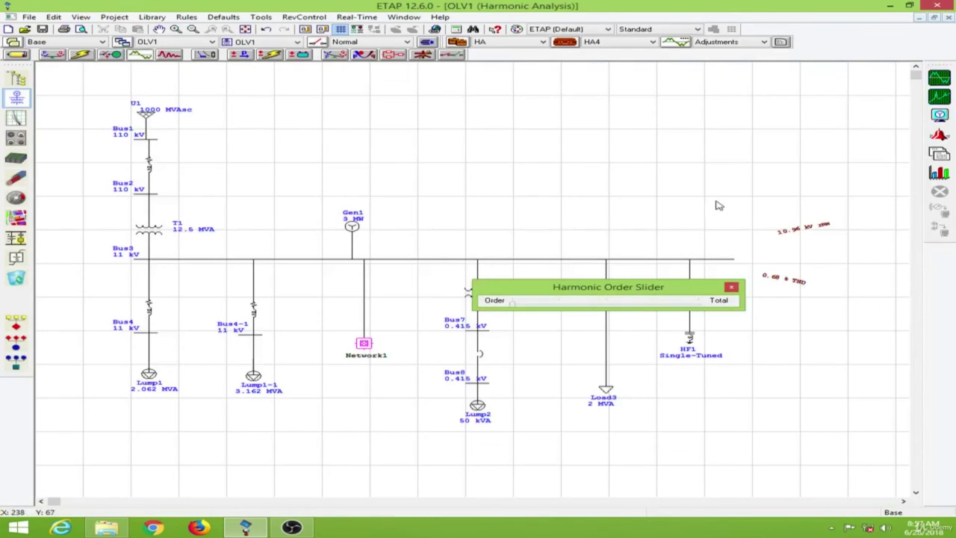
left_click(731, 287)
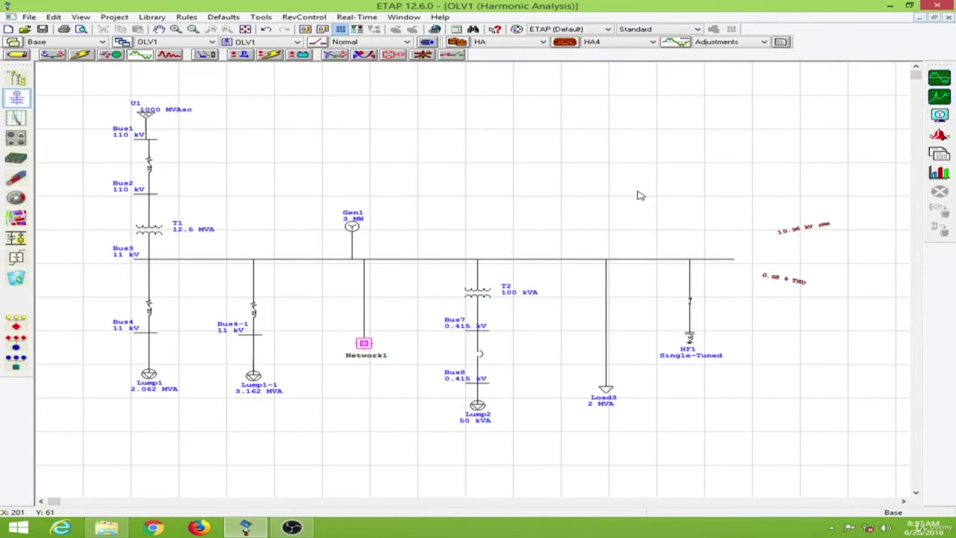